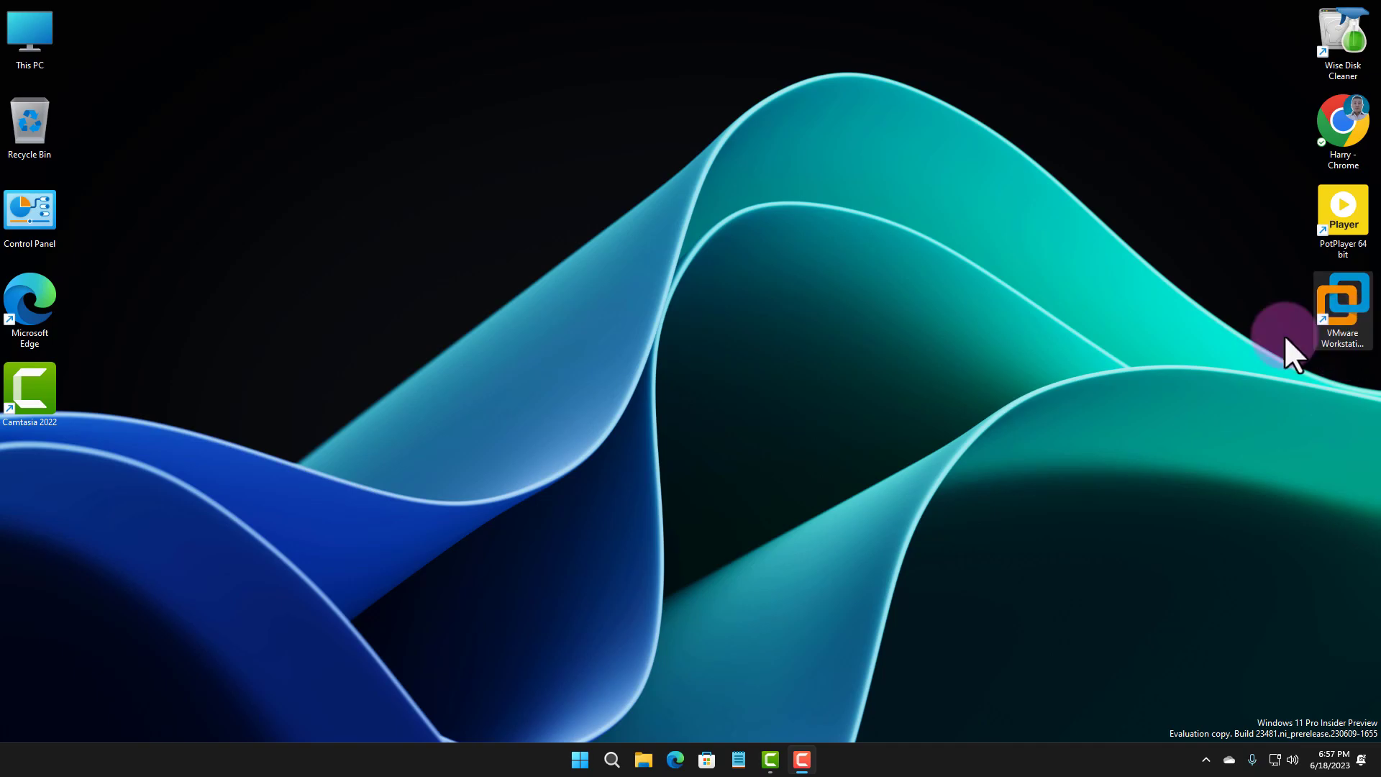
# Launch VMware Workstation and start creating a new virtual machine with the Typical (recommended) configuration
pyautogui.doubleClick(1344, 310)
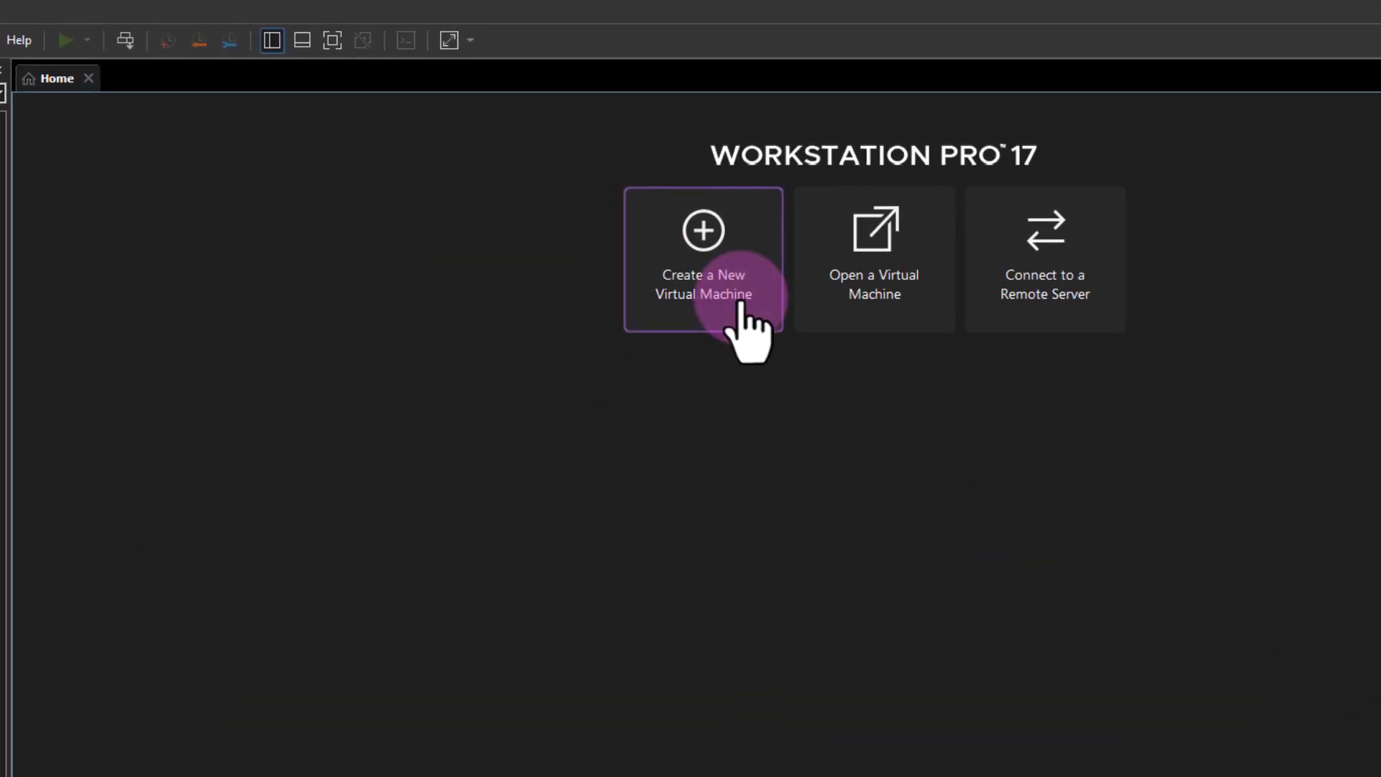
pyautogui.click(705, 248)
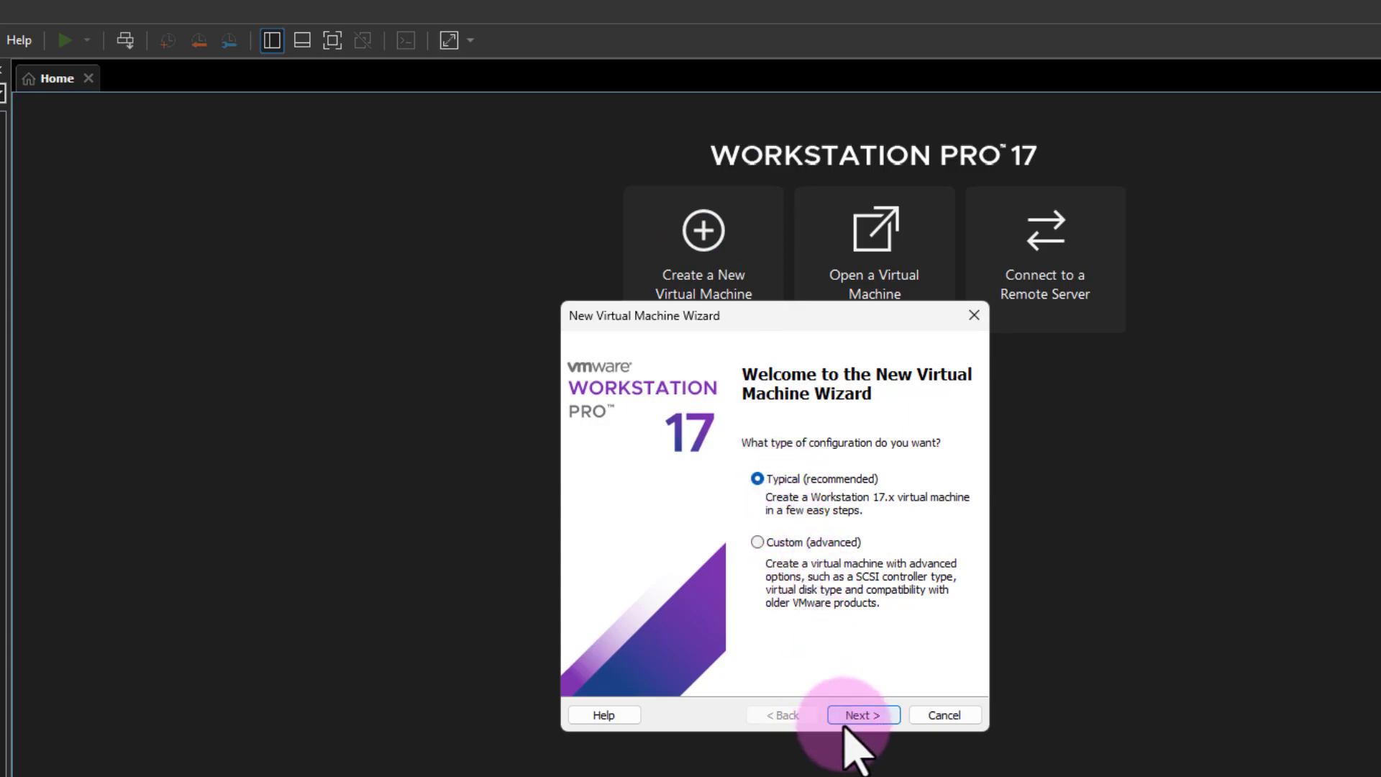
pyautogui.click(864, 716)
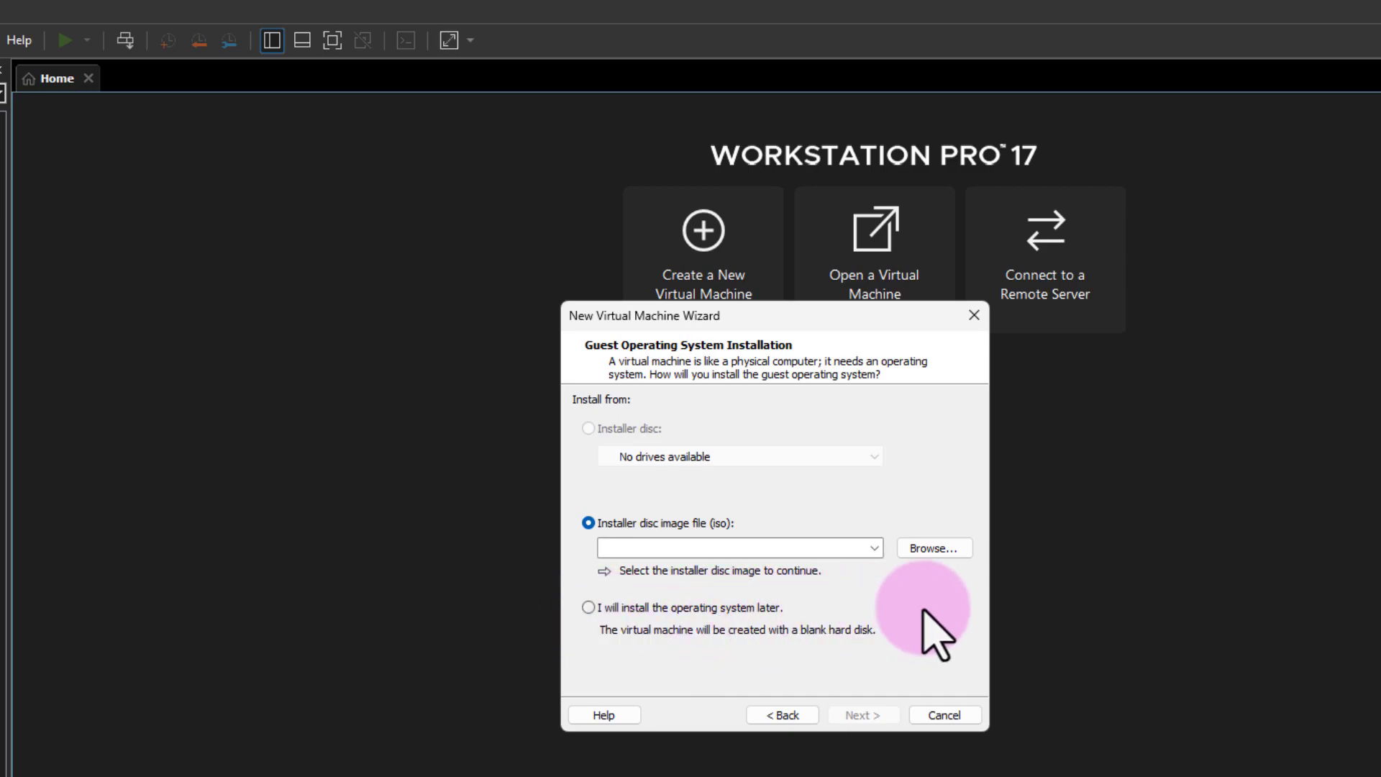
# Choose the Windows disc image in the INI WINDOWS 10_DOWNLOAD JANUARI 2022 folder as the guest system's installer ISO
pyautogui.click(938, 551)
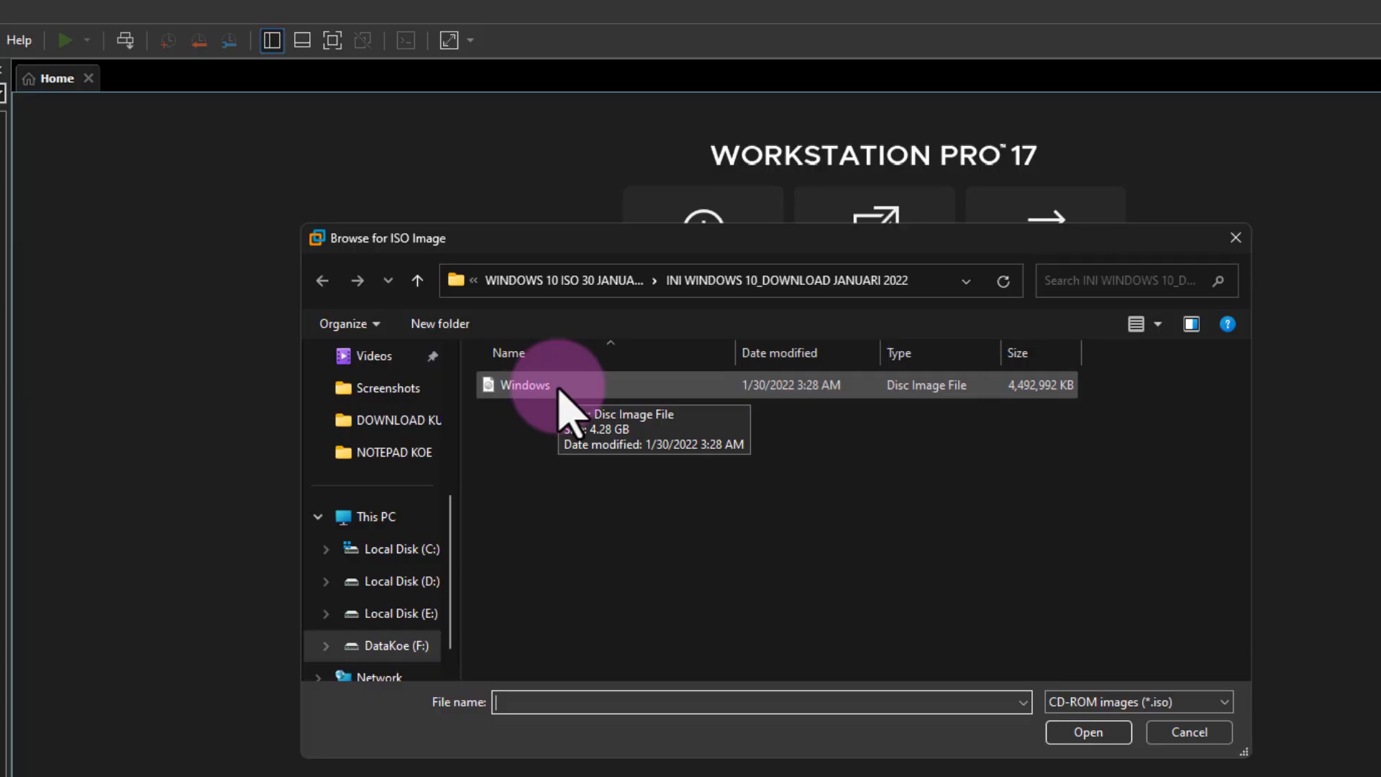
pyautogui.click(564, 386)
pyautogui.click(1085, 731)
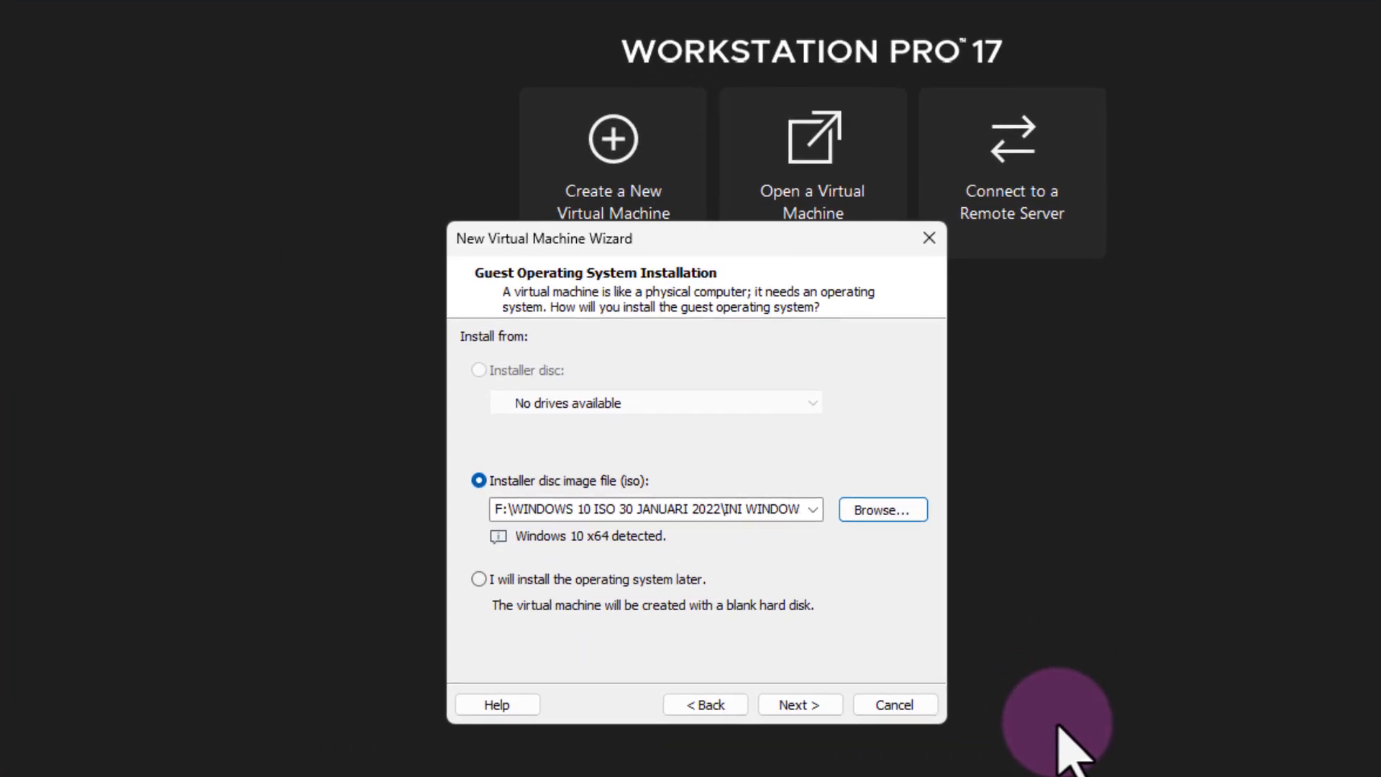
pyautogui.click(797, 704)
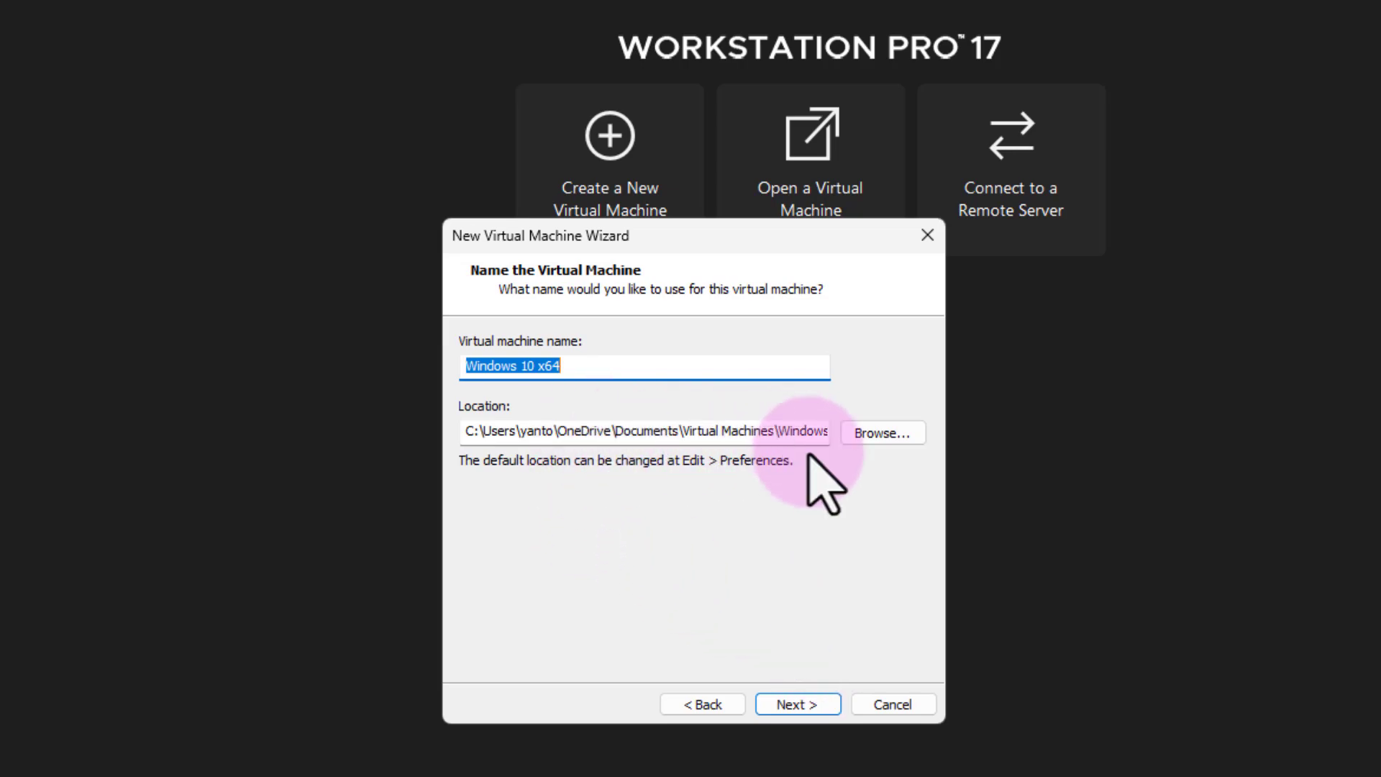
# Set the virtual machine's location to the VMWARE folder on Local Disk (E:), keeping the name Windows 10 x64
pyautogui.click(876, 445)
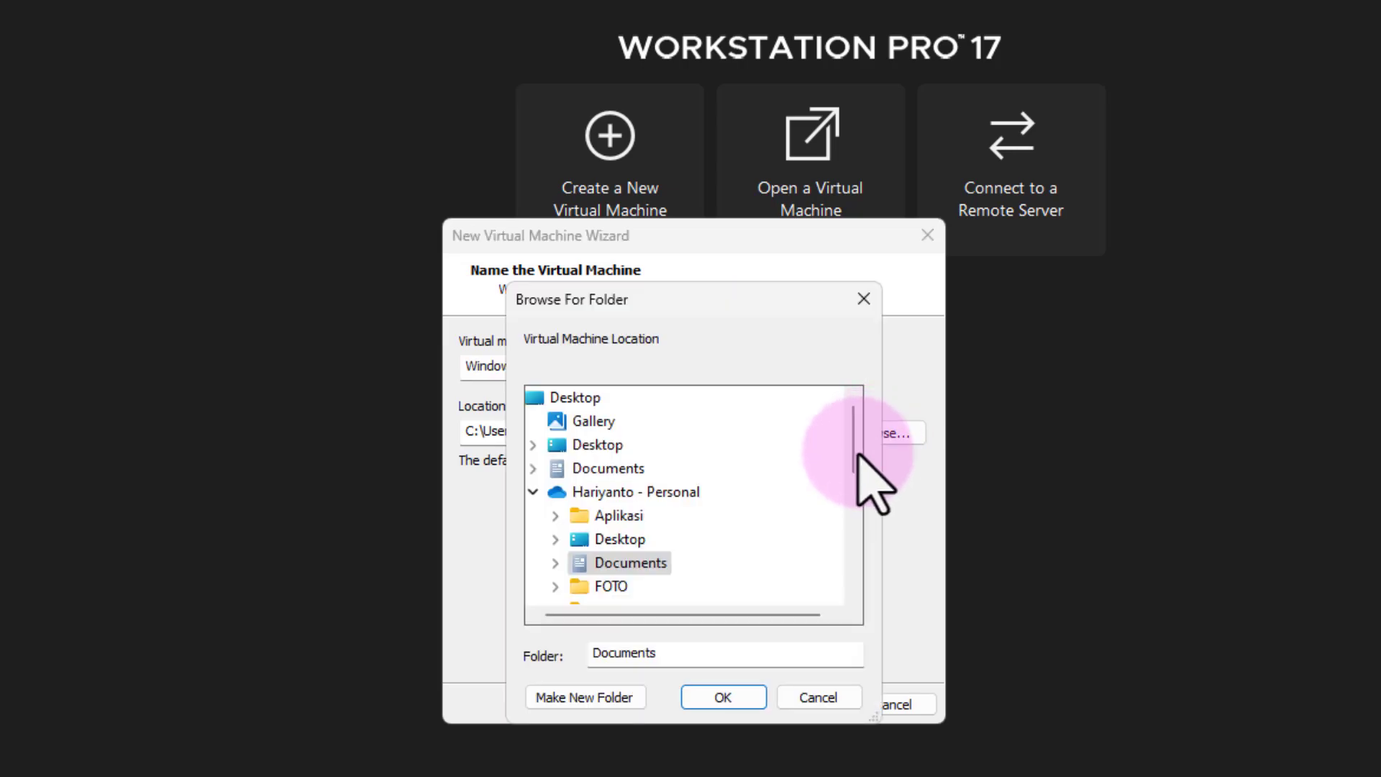
pyautogui.scroll(-6, 740, 524)
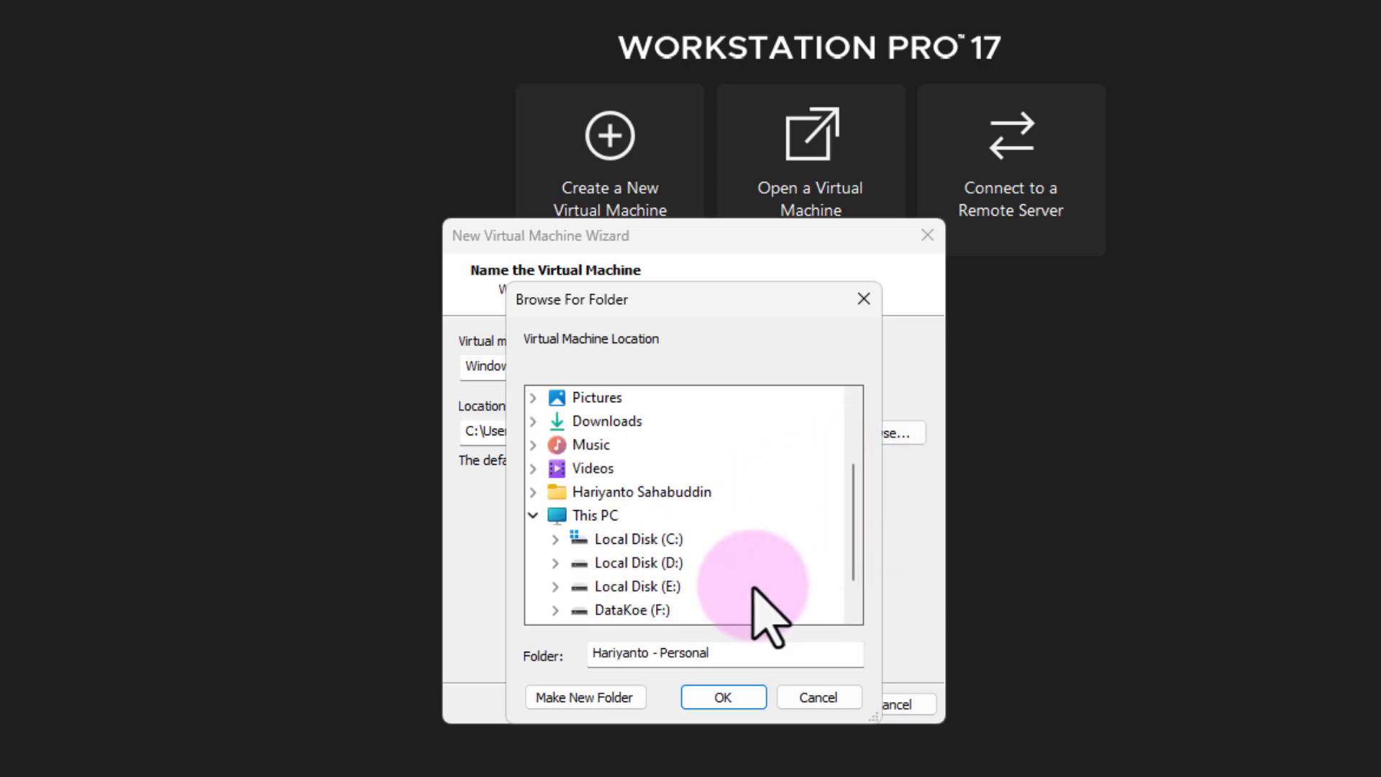
pyautogui.doubleClick(651, 586)
pyautogui.scroll(-1, 683, 522)
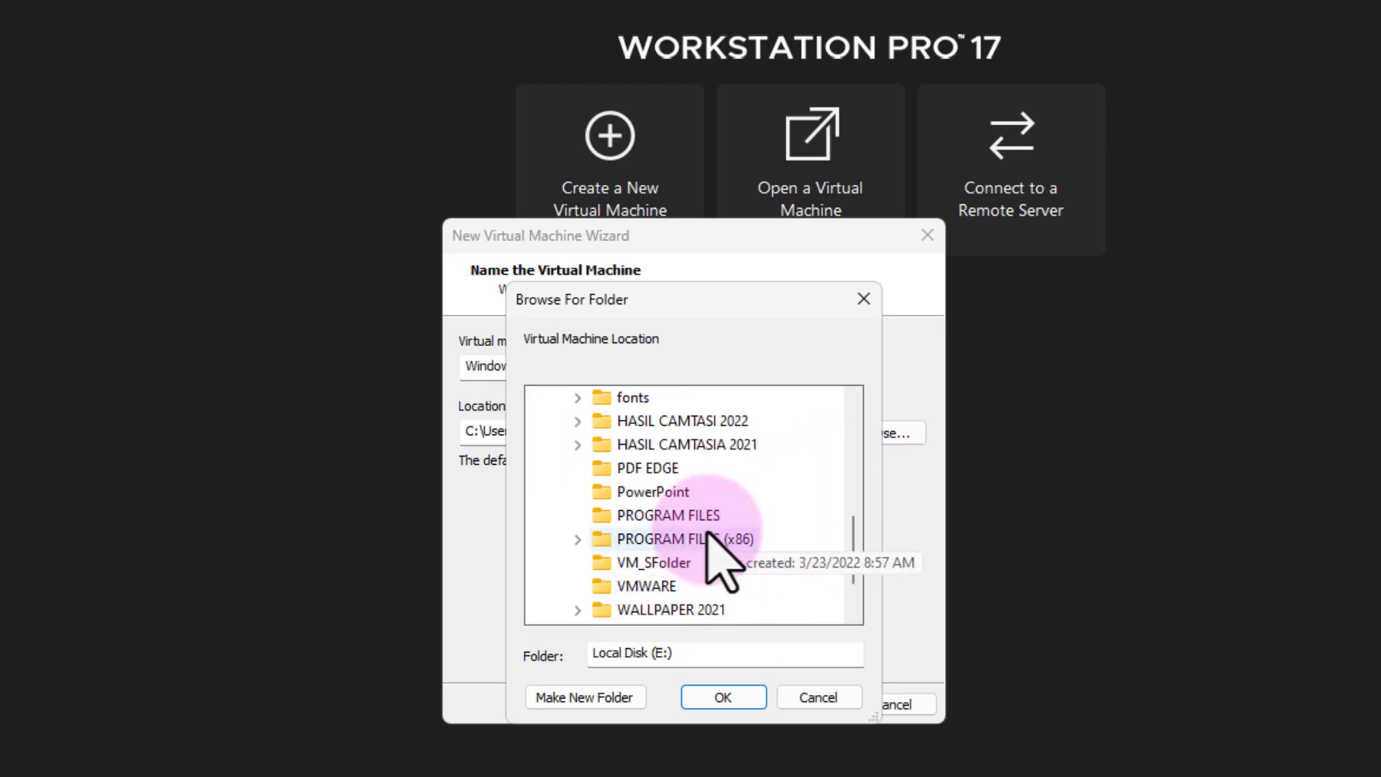
pyautogui.click(658, 587)
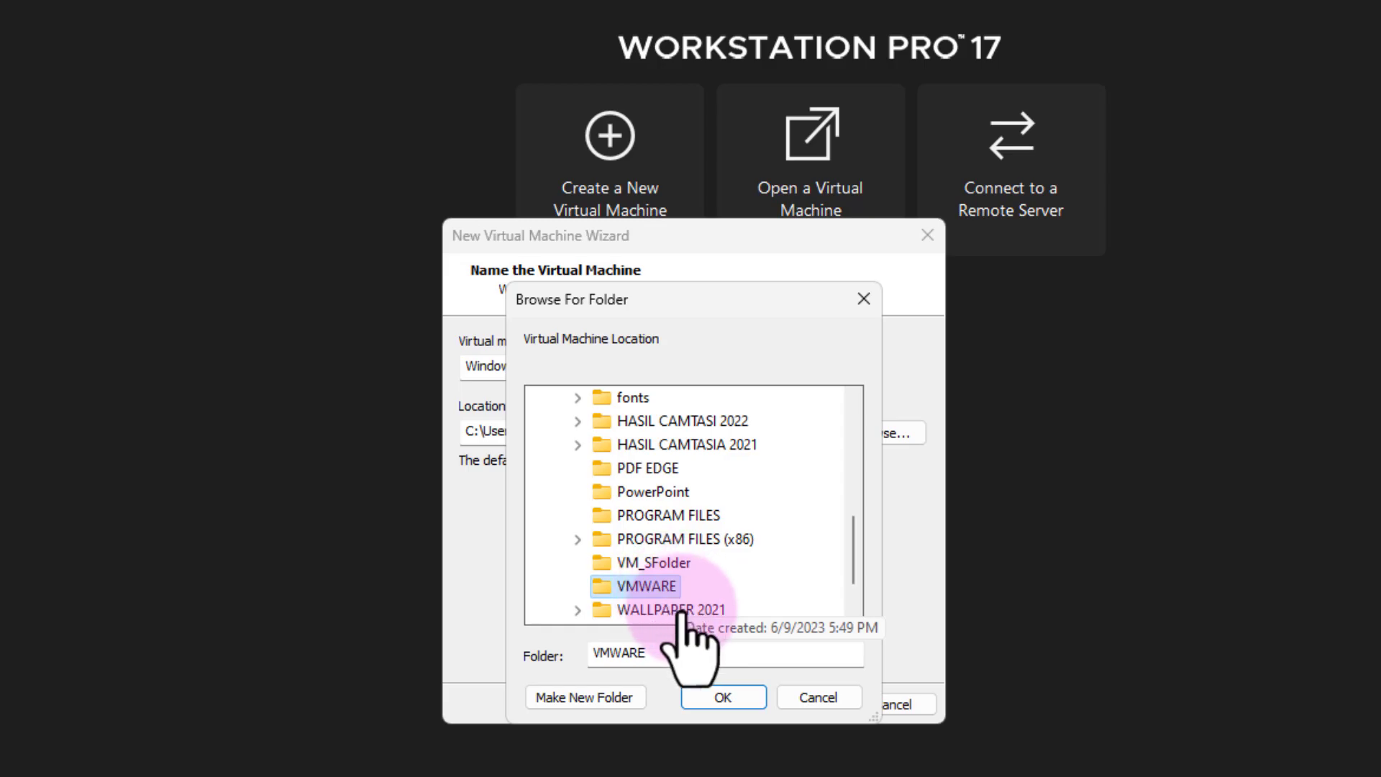
pyautogui.click(723, 697)
pyautogui.click(792, 705)
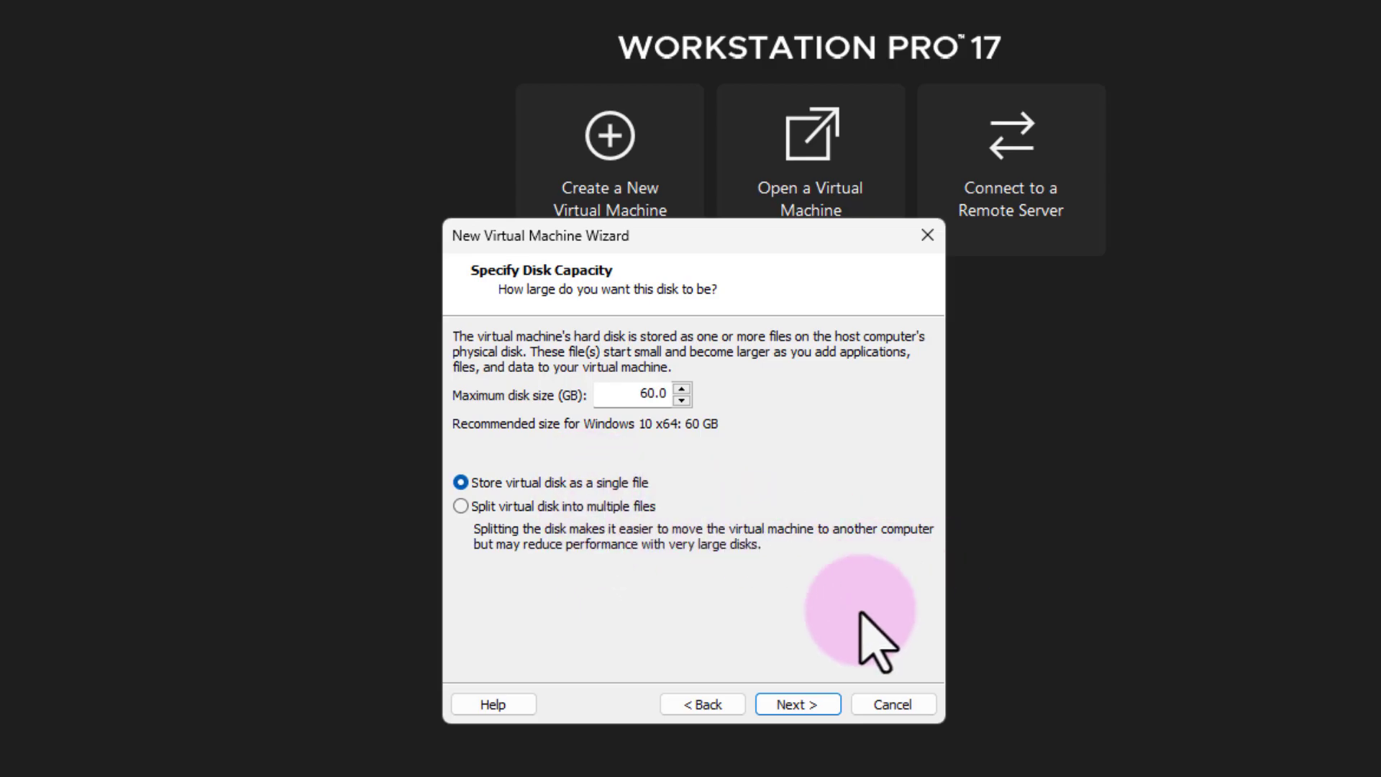
# Accept a 60 GB disk stored as a single file and finish creating the virtual machine, powering it on after creation
pyautogui.click(810, 703)
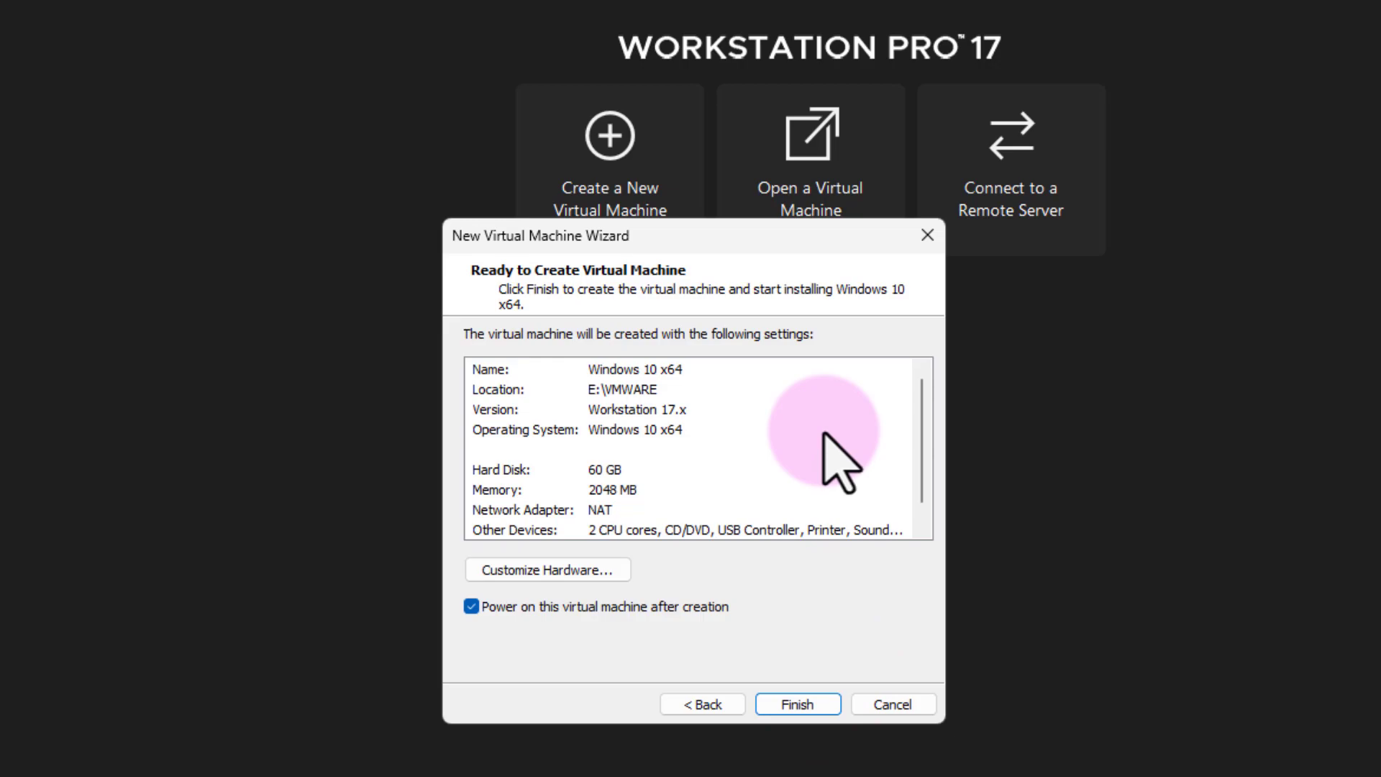
pyautogui.scroll(-1, 826, 435)
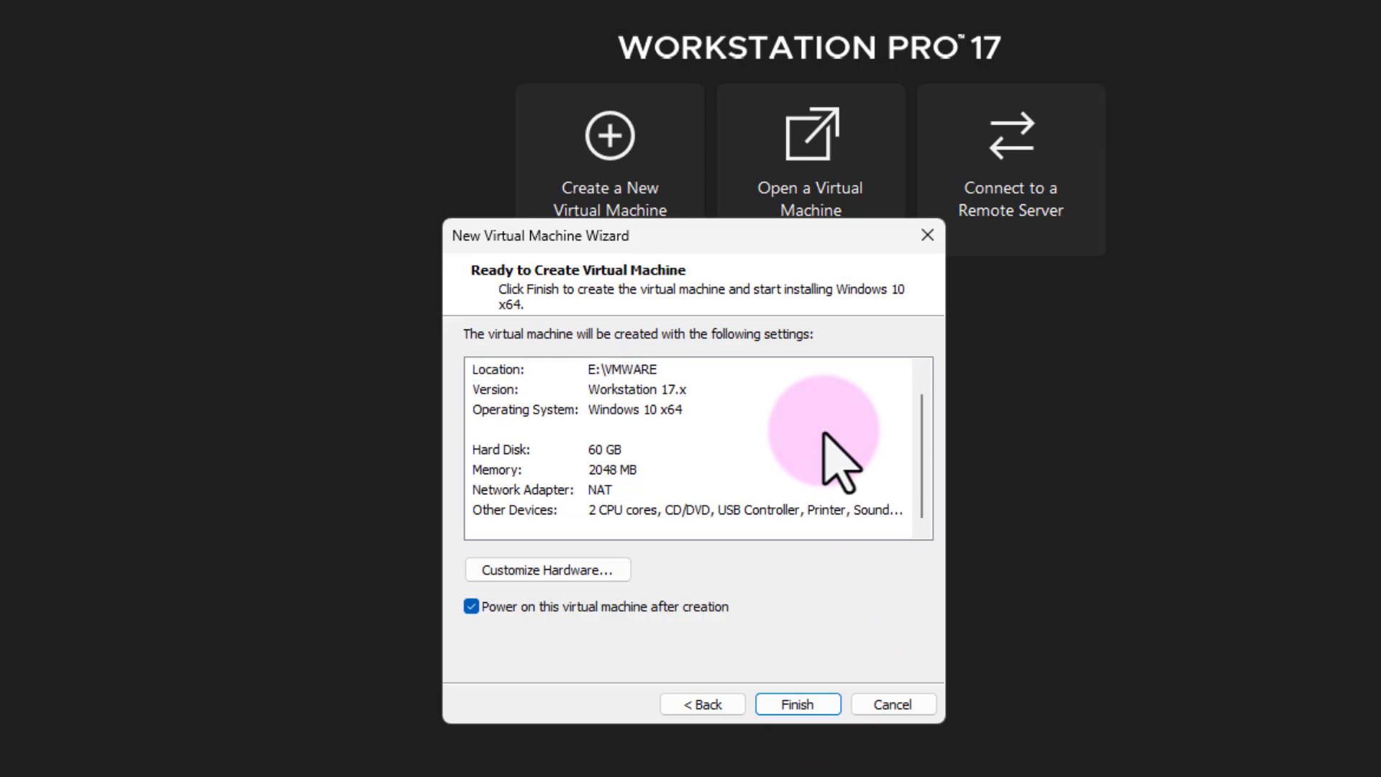
pyautogui.scroll(1, 835, 456)
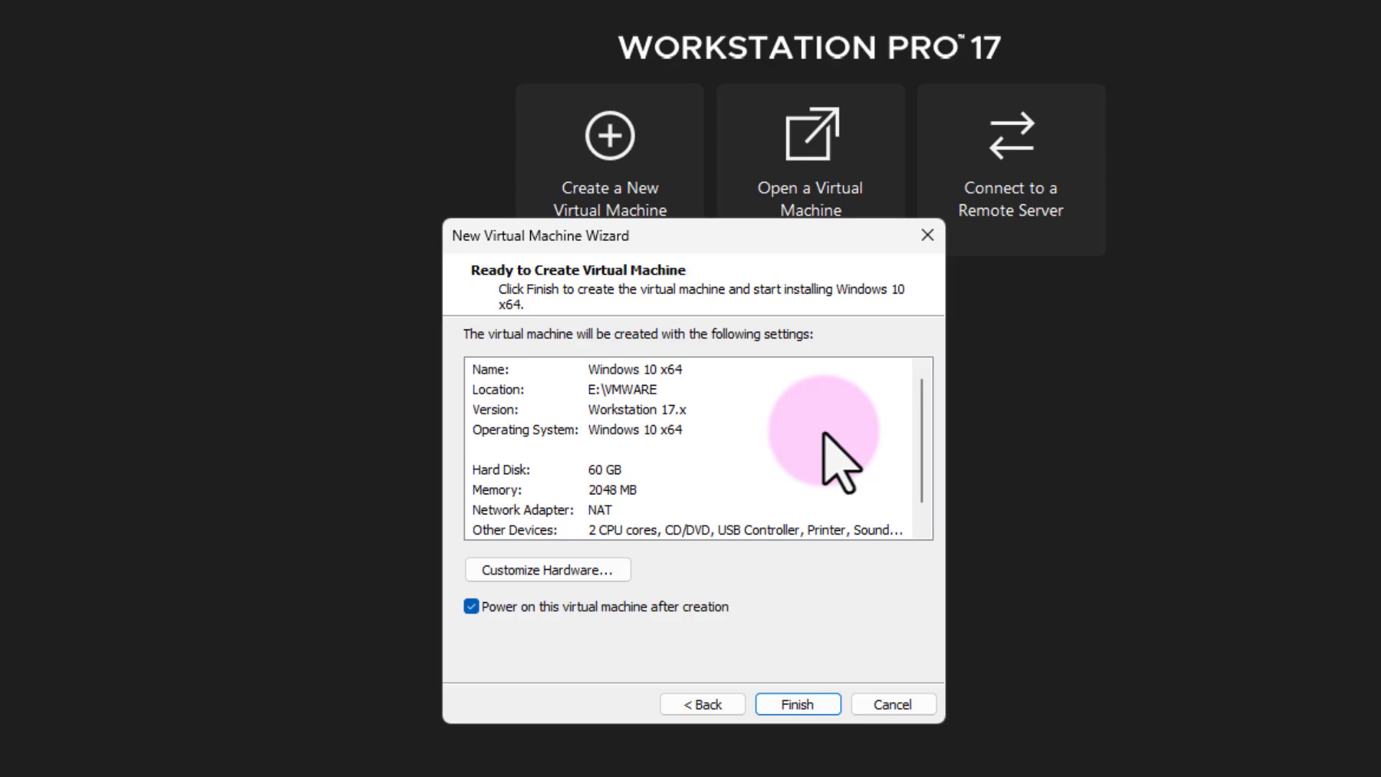
pyautogui.click(797, 705)
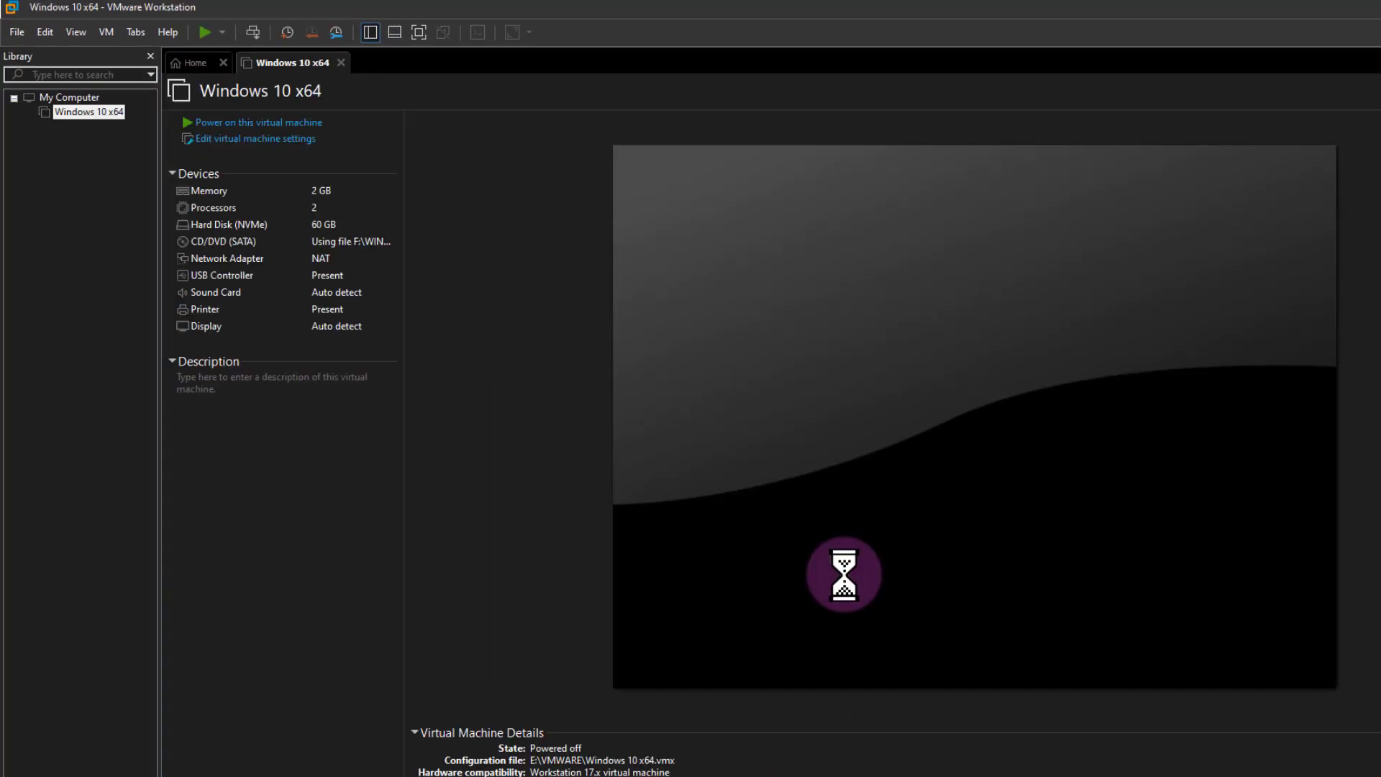
# Boot the virtual machine from the Windows installer CD/DVD
pyautogui.click(872, 486)
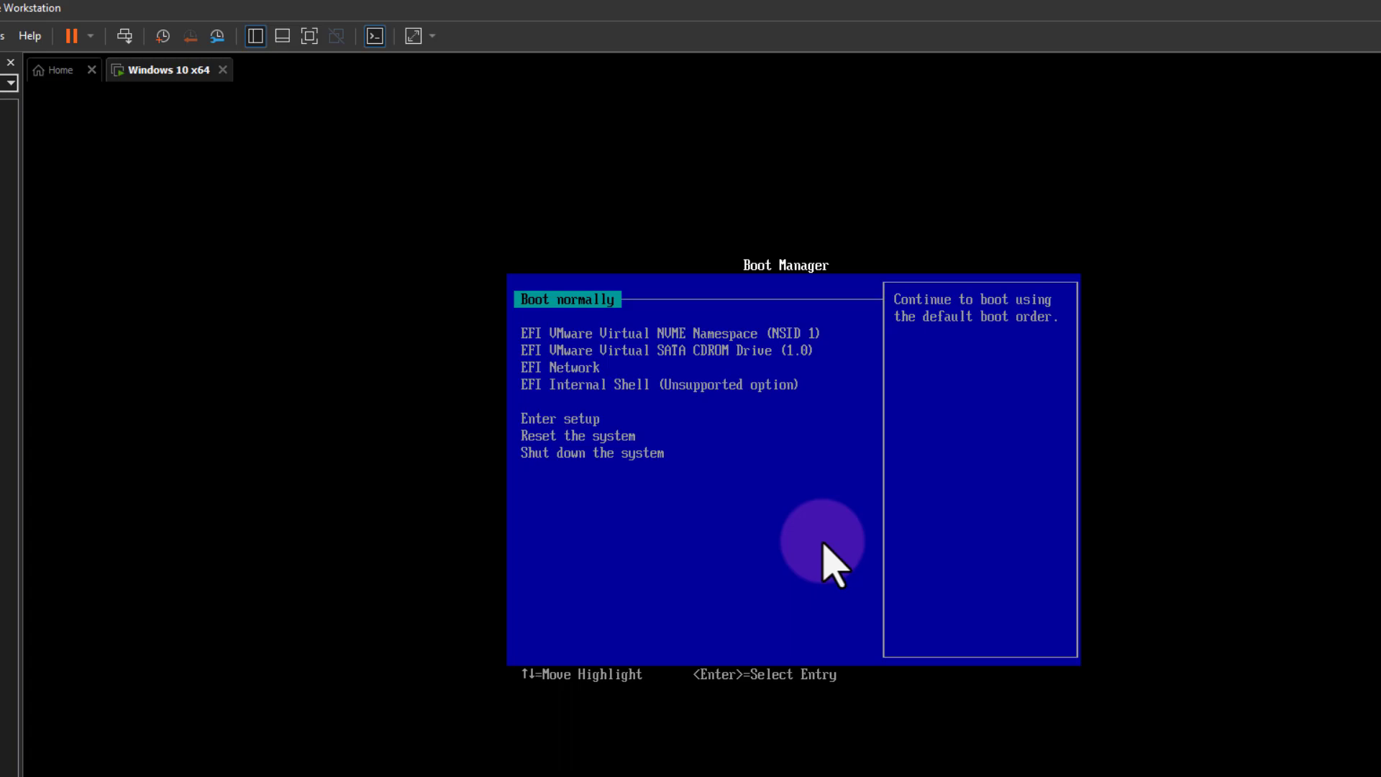
pyautogui.click(592, 424)
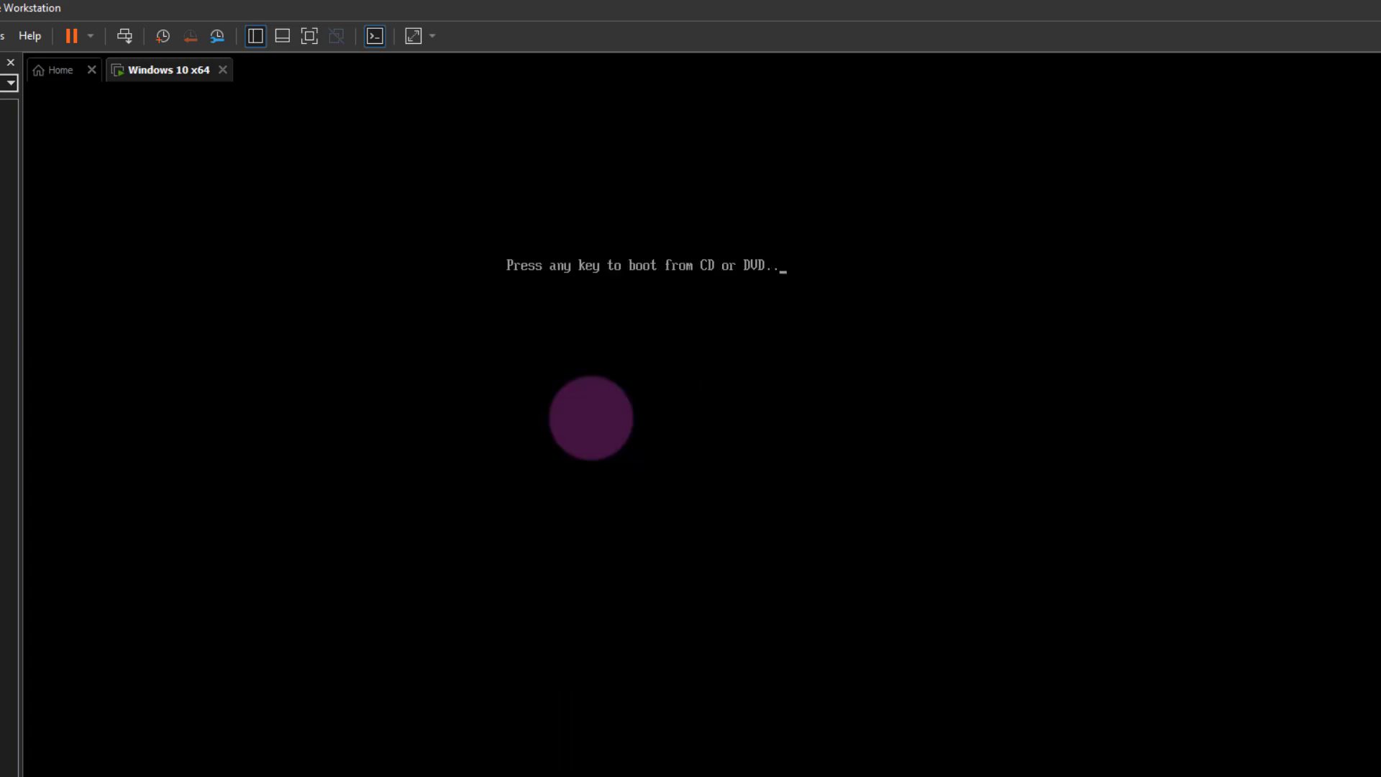
pyautogui.press('Return')
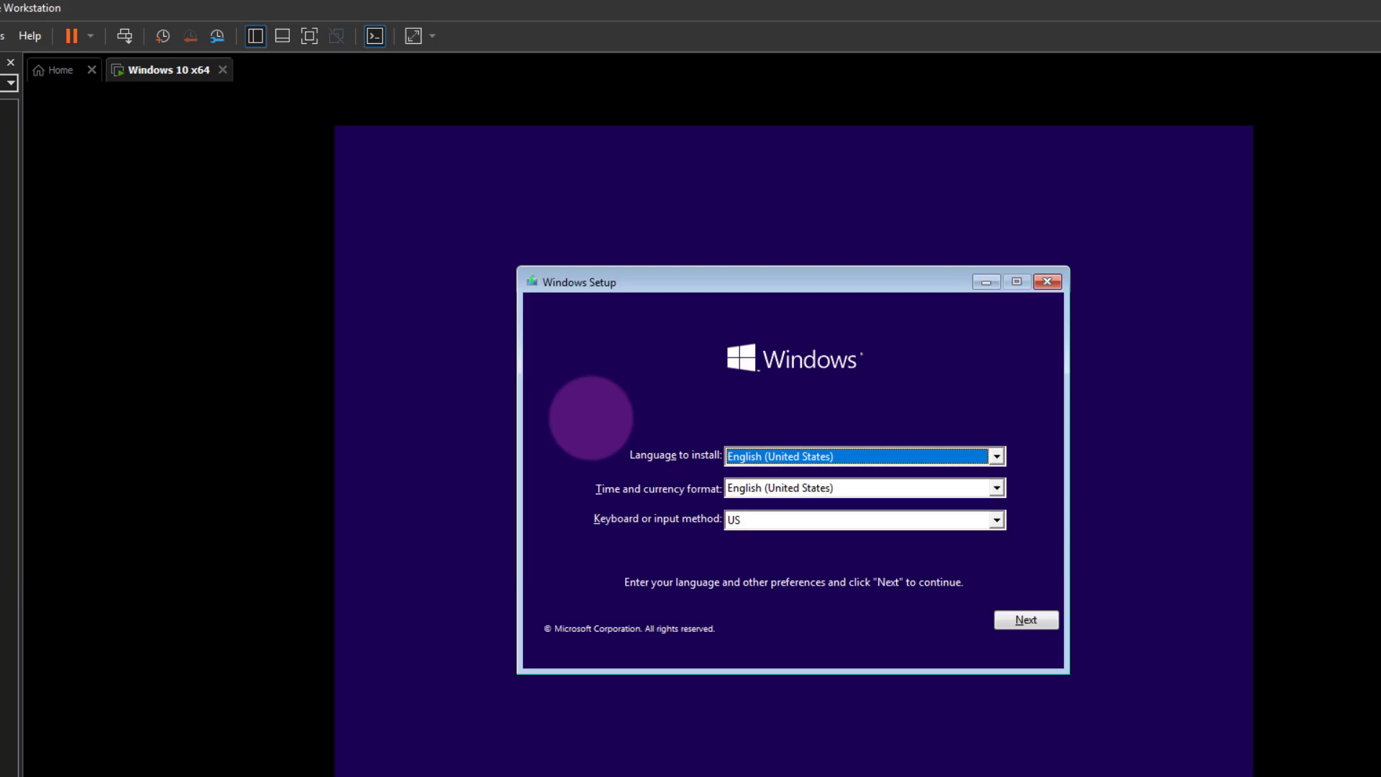
# Start installing Windows 10 Pro with English (United States) and the US keyboard, without a product key
pyautogui.click(1026, 619)
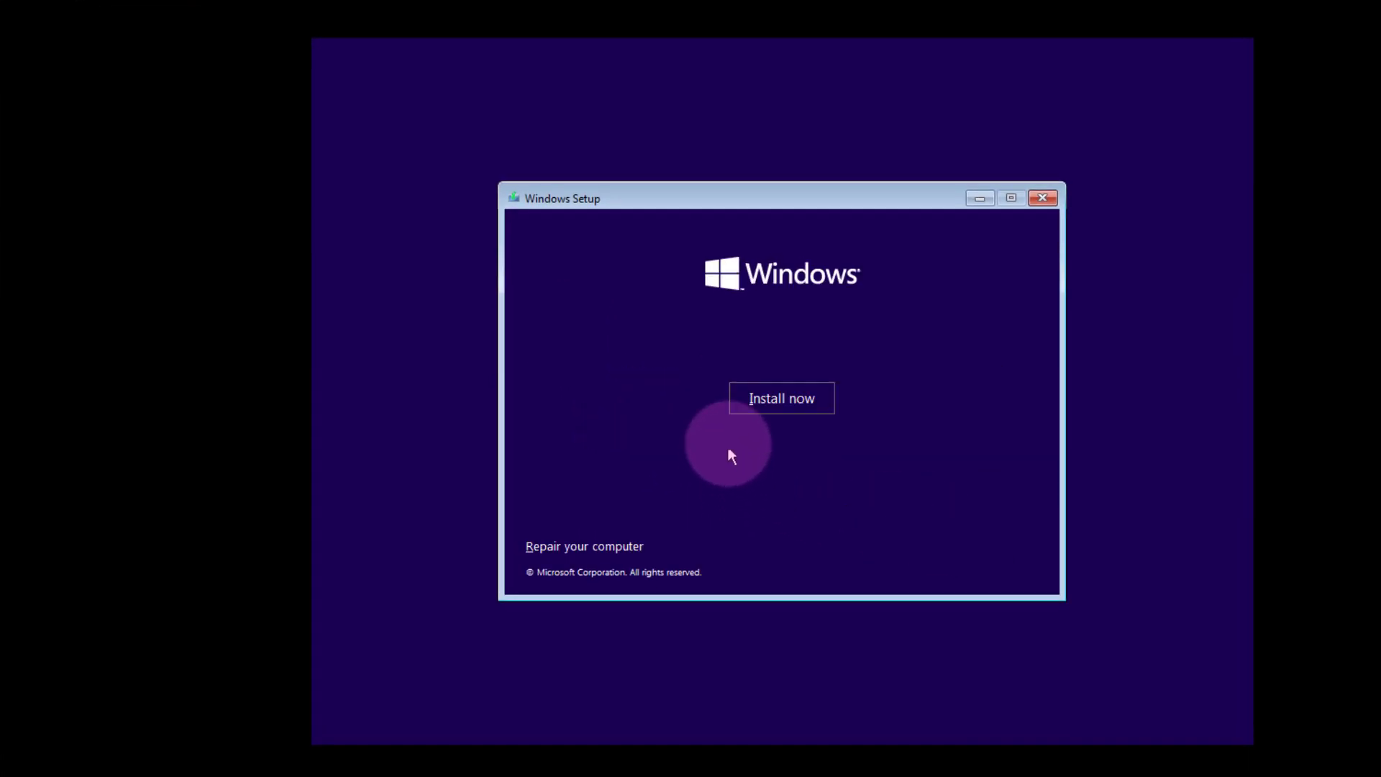
pyautogui.click(811, 395)
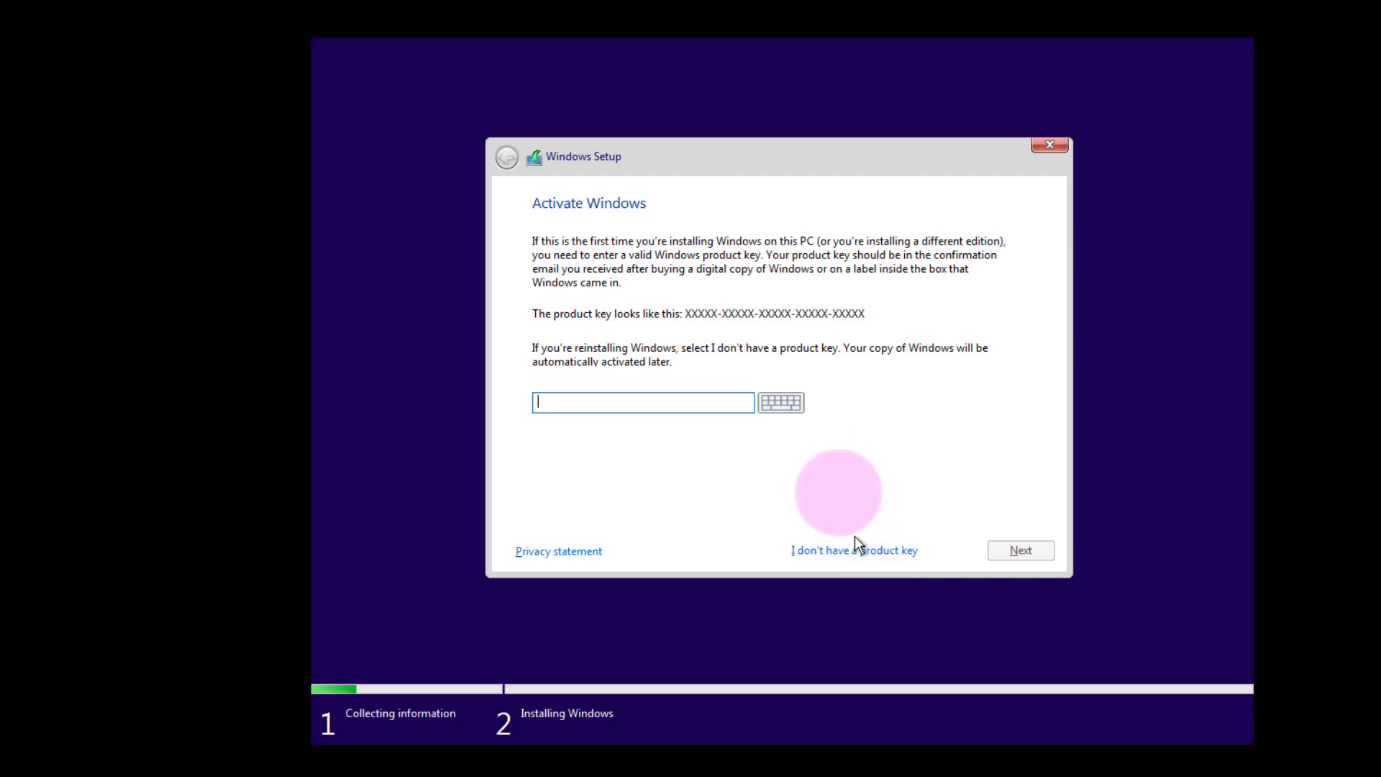
pyautogui.click(867, 554)
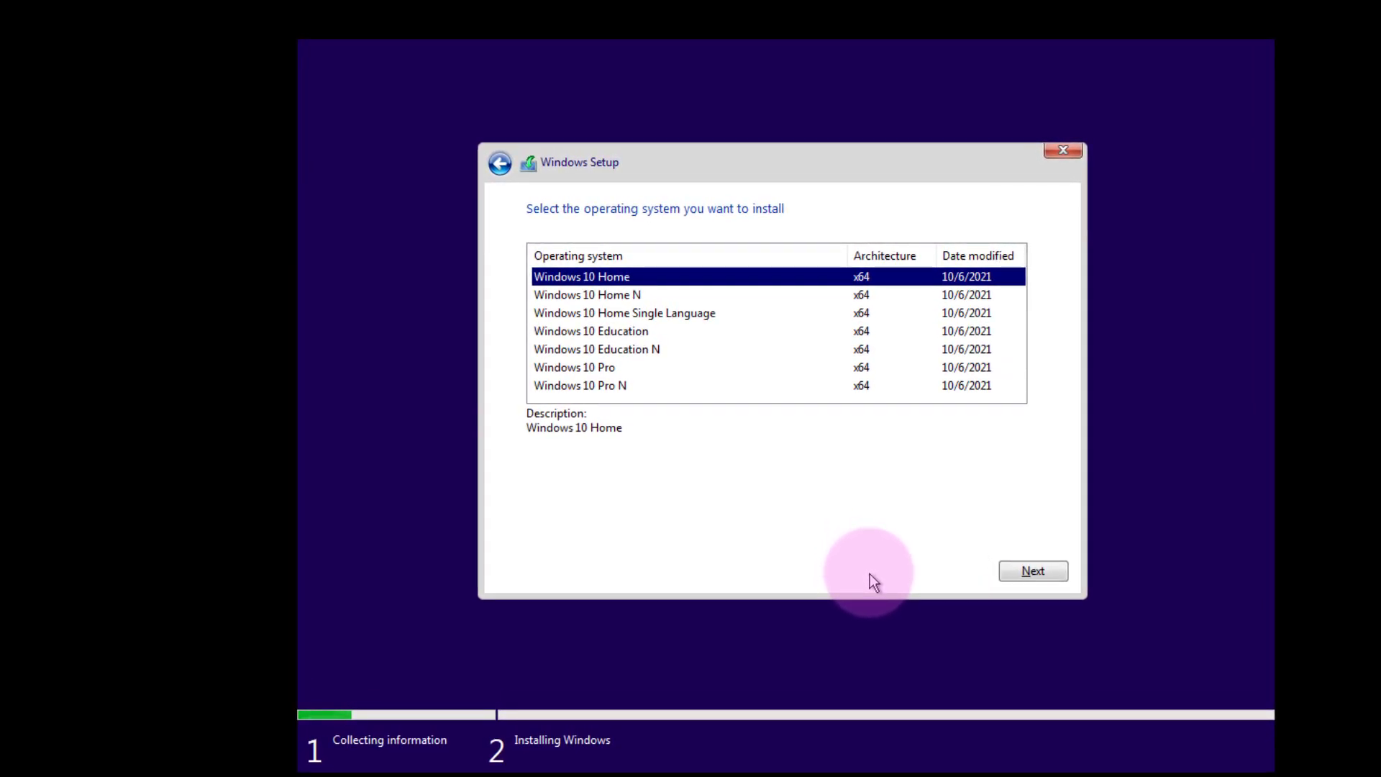
pyautogui.click(607, 375)
pyautogui.click(1030, 572)
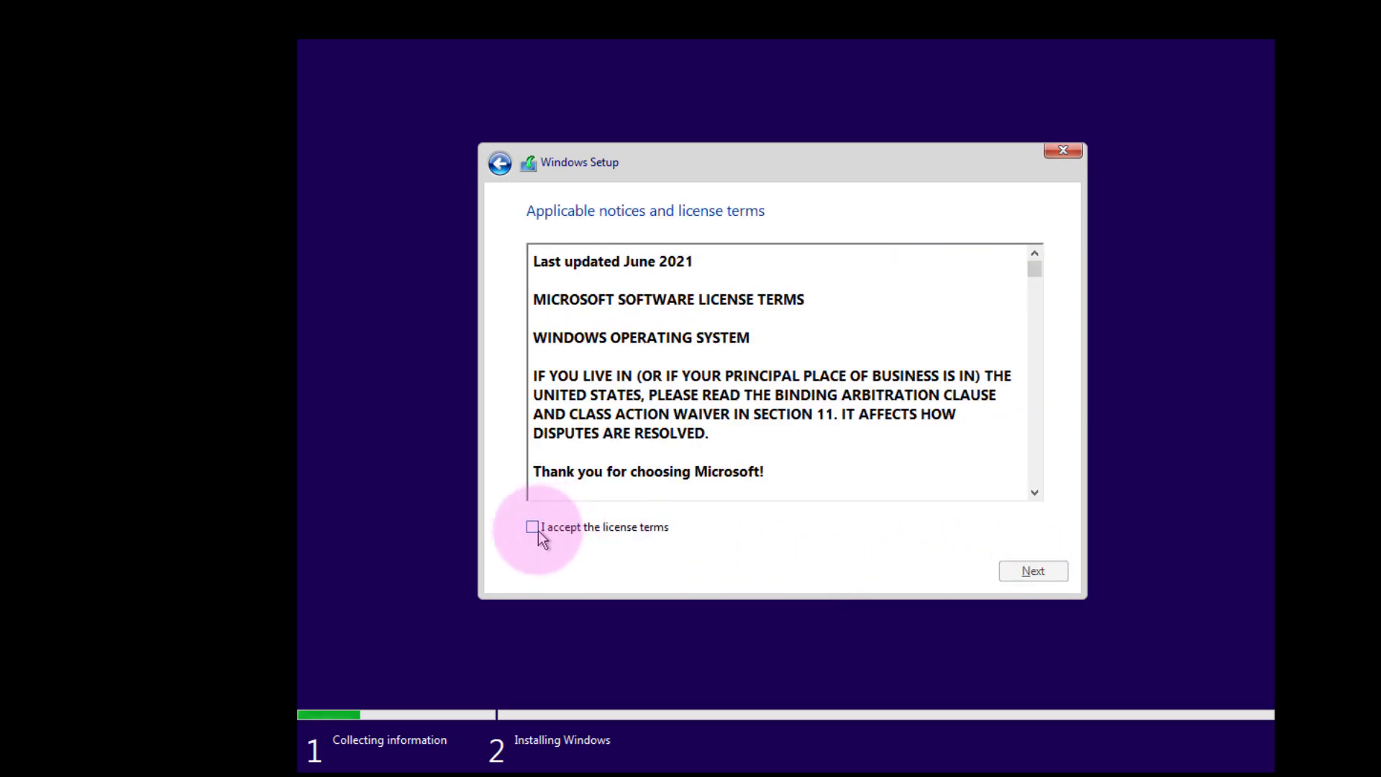
# Accept the license terms and run a custom Windows installation on the Drive 0 unallocated space
pyautogui.click(539, 533)
pyautogui.click(1024, 573)
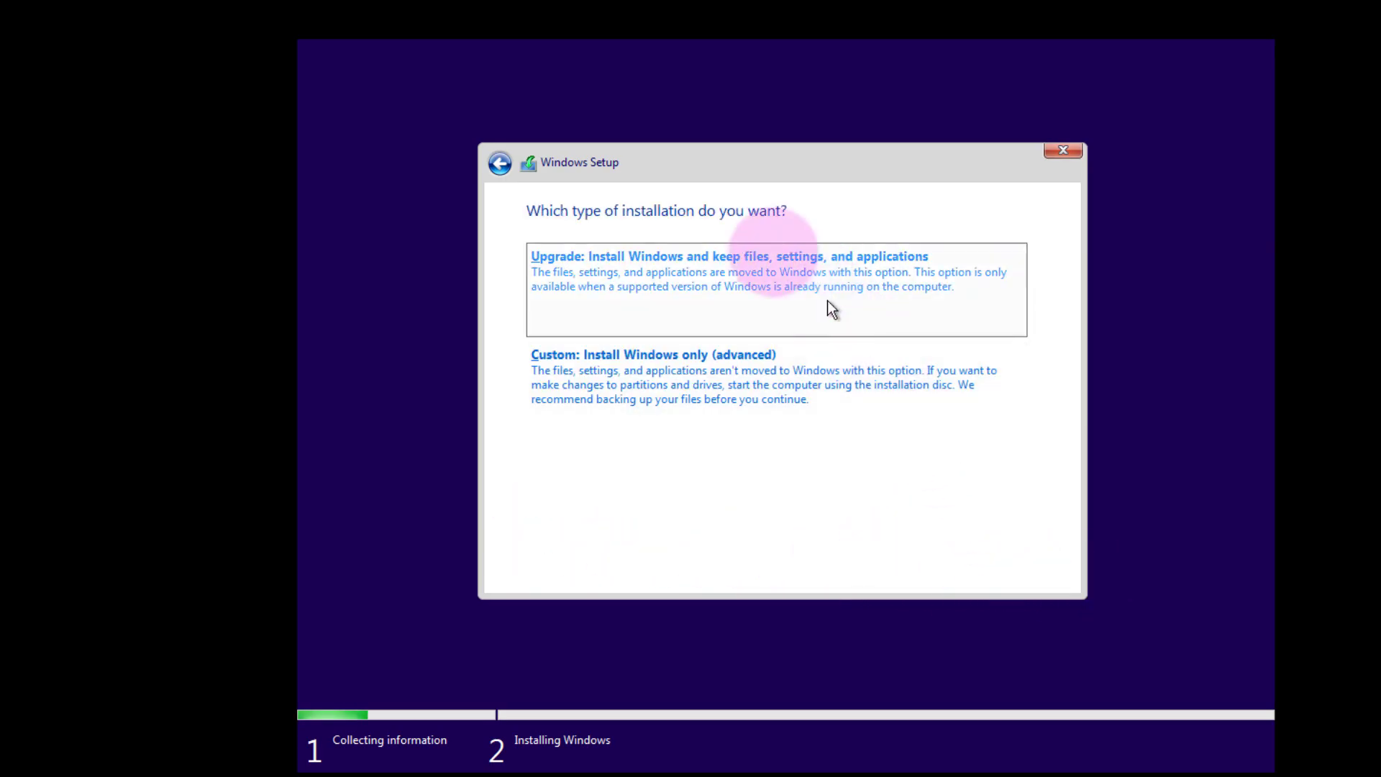
pyautogui.click(643, 386)
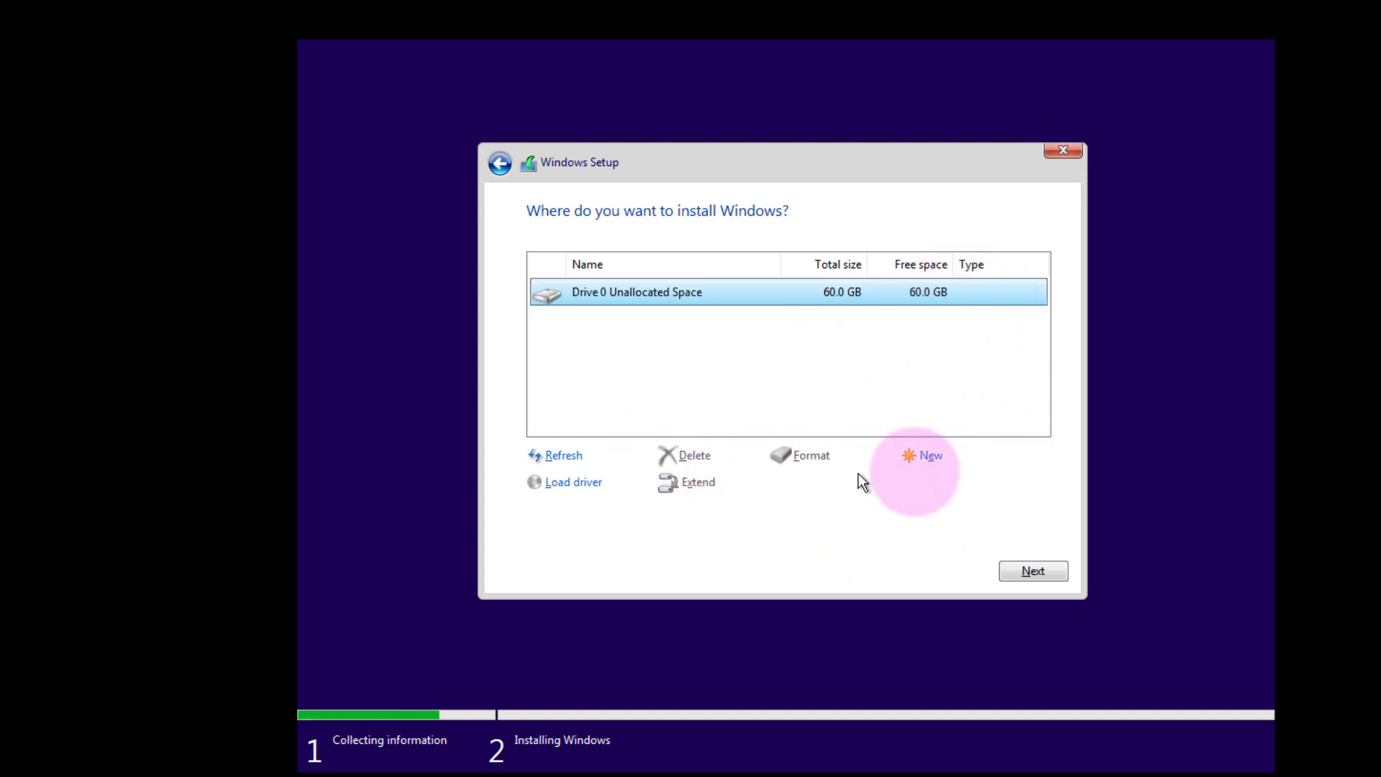
pyautogui.click(1033, 571)
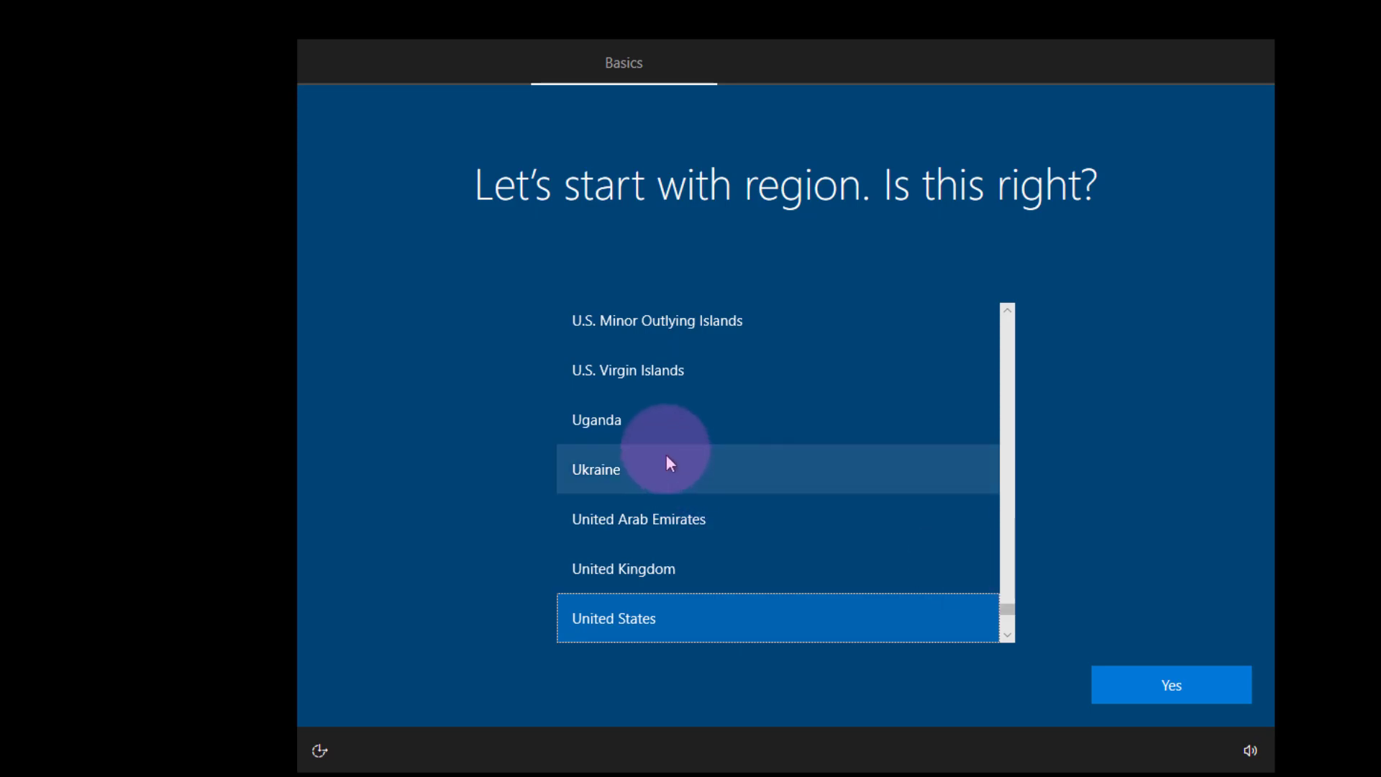
# Set the region to Indonesia and accept the keyboard layout without adding a second one
pyautogui.scroll(-4, 664, 438)
pyautogui.scroll(8, 676, 430)
pyautogui.scroll(5, 681, 427)
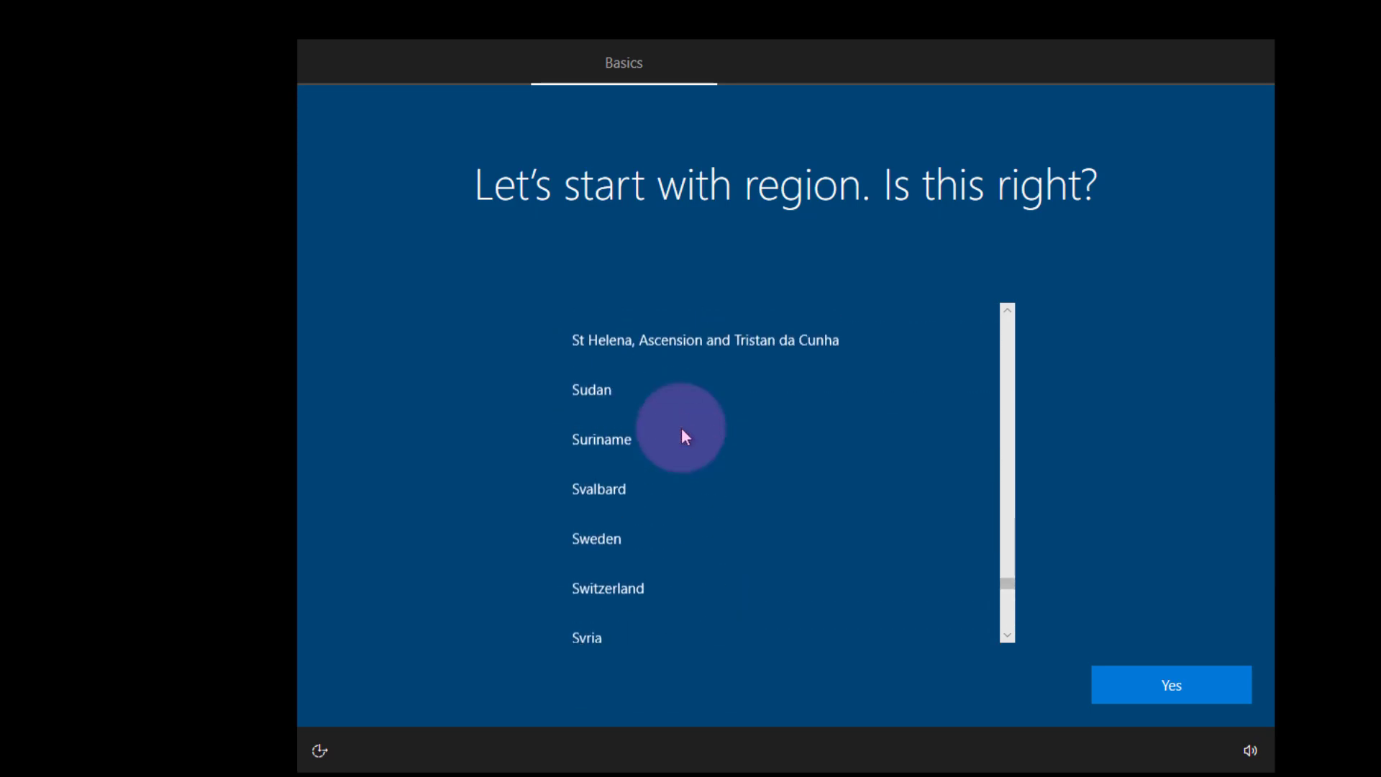
pyautogui.scroll(20, 681, 428)
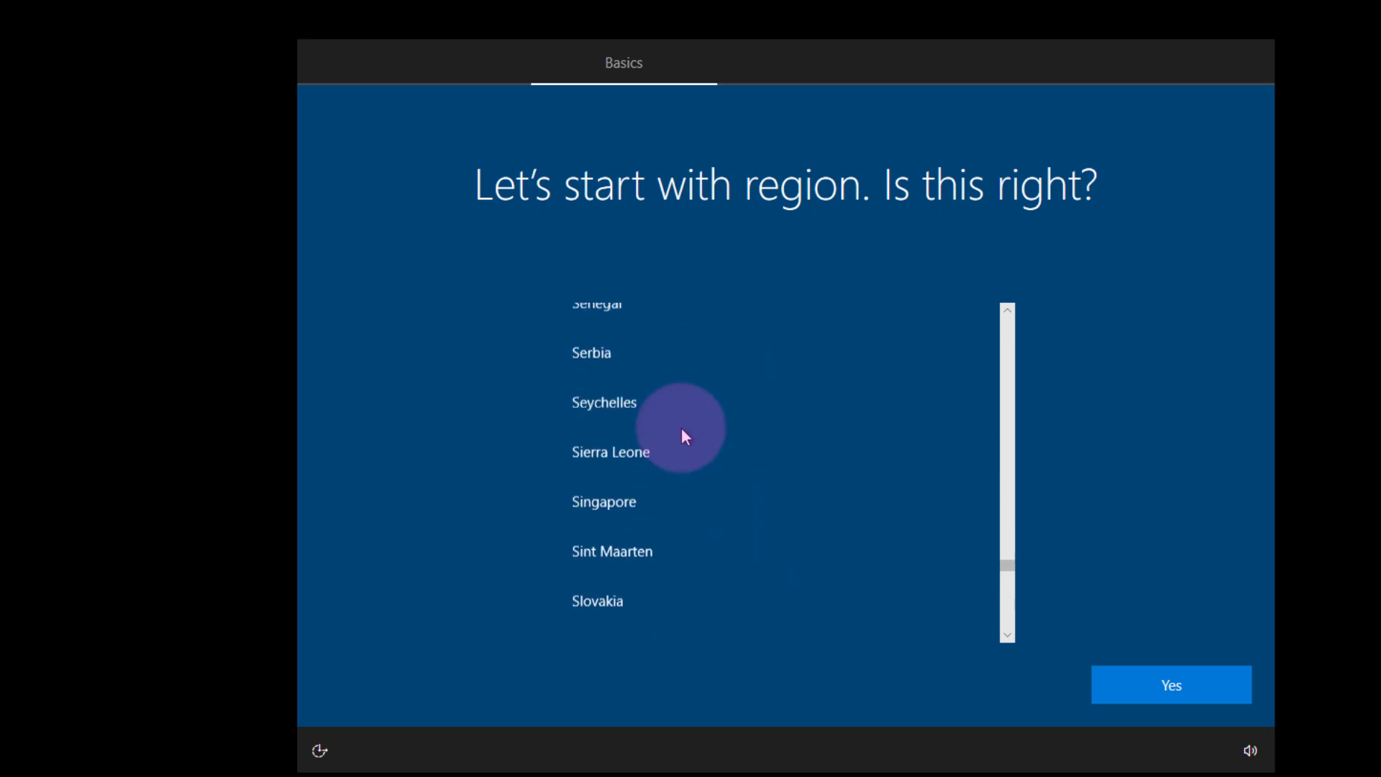
pyautogui.click(658, 492)
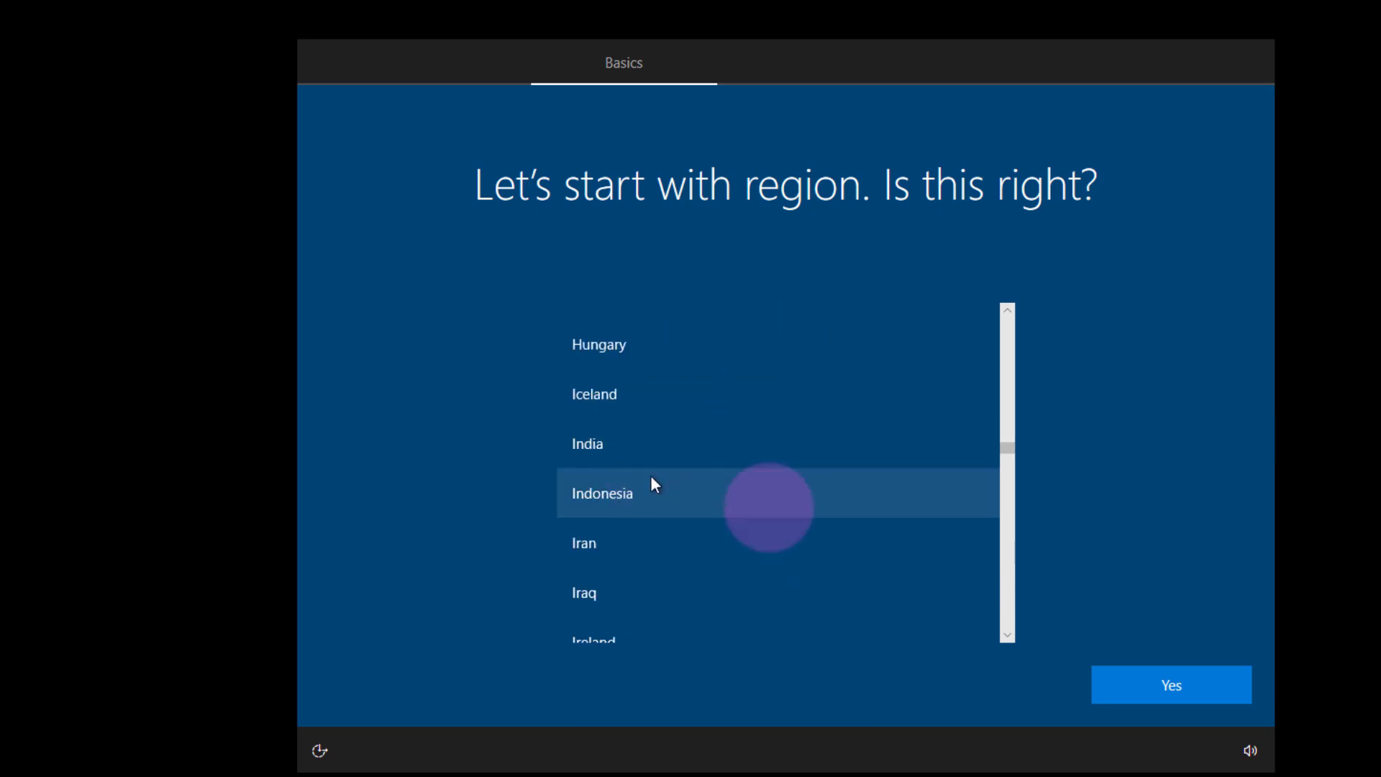
pyautogui.click(1184, 686)
pyautogui.click(1108, 687)
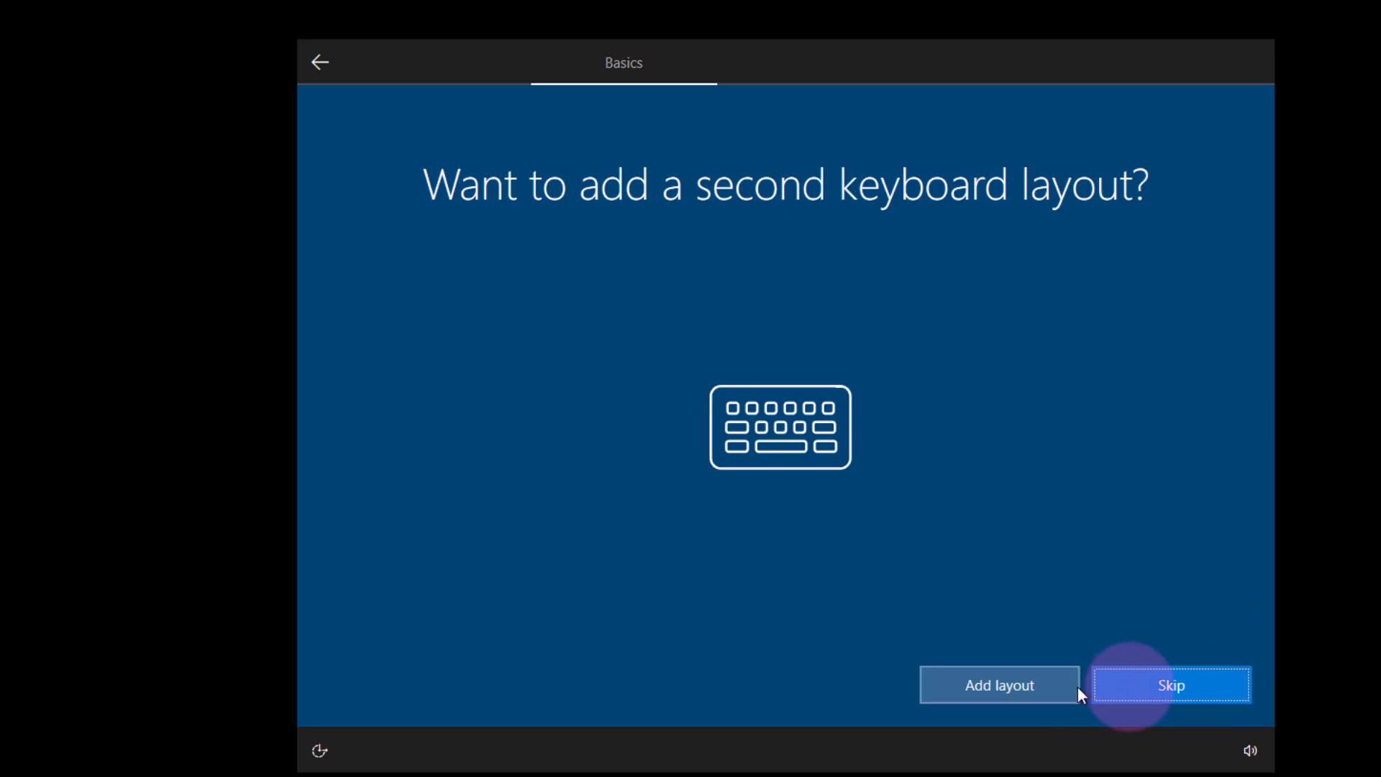
pyautogui.click(1192, 691)
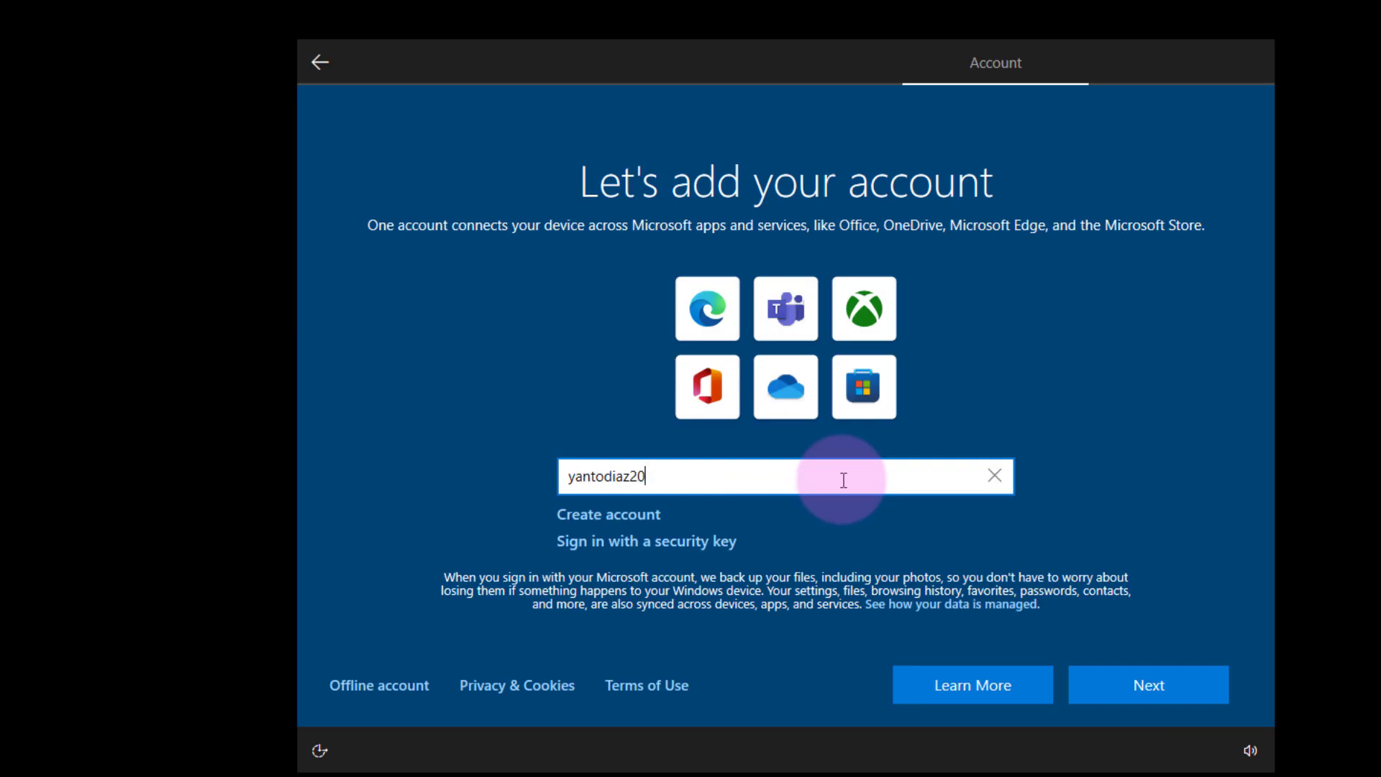
# Sign in with the Microsoft account's e-mail address and password
pyautogui.press('Return')
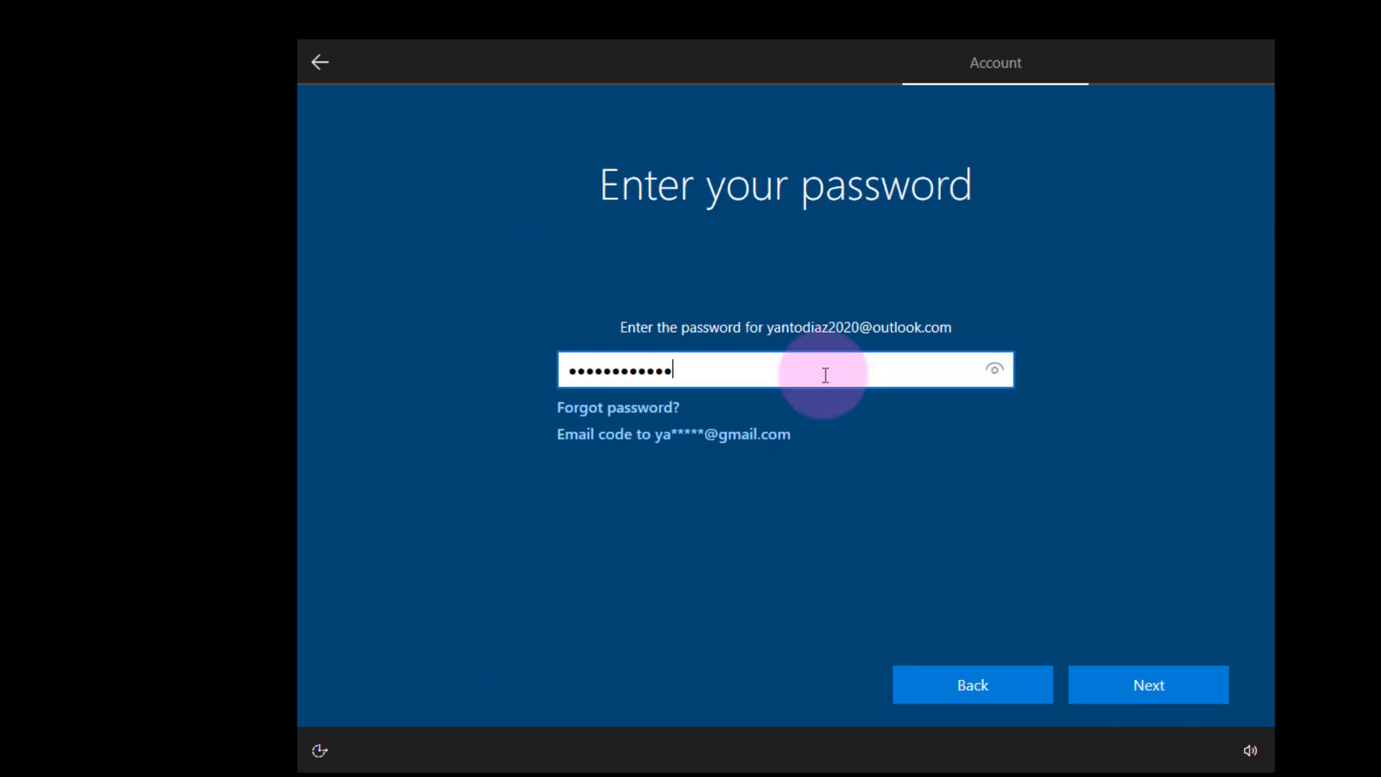
pyautogui.click(1174, 689)
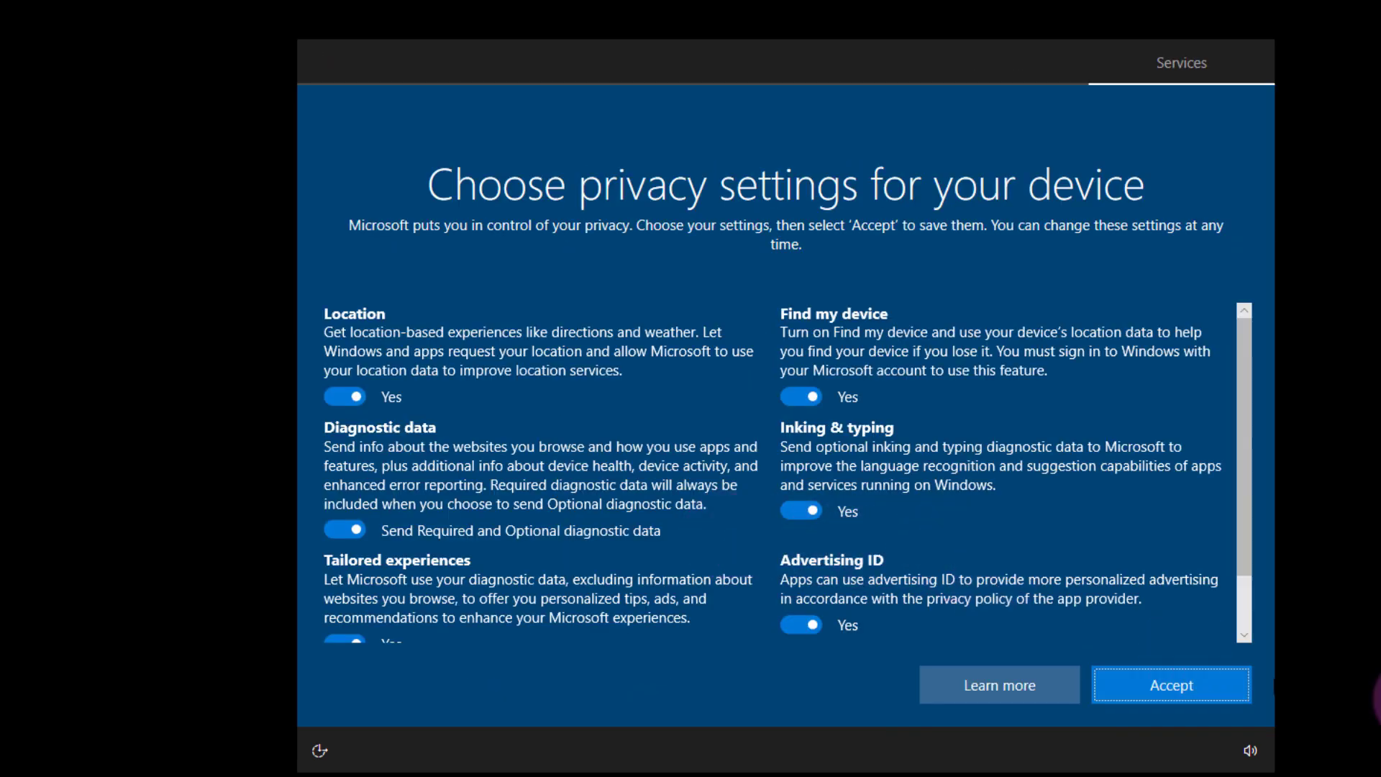
# Accept the default device privacy settings and postpone linking an Android phone with Remind me later
pyautogui.click(1165, 688)
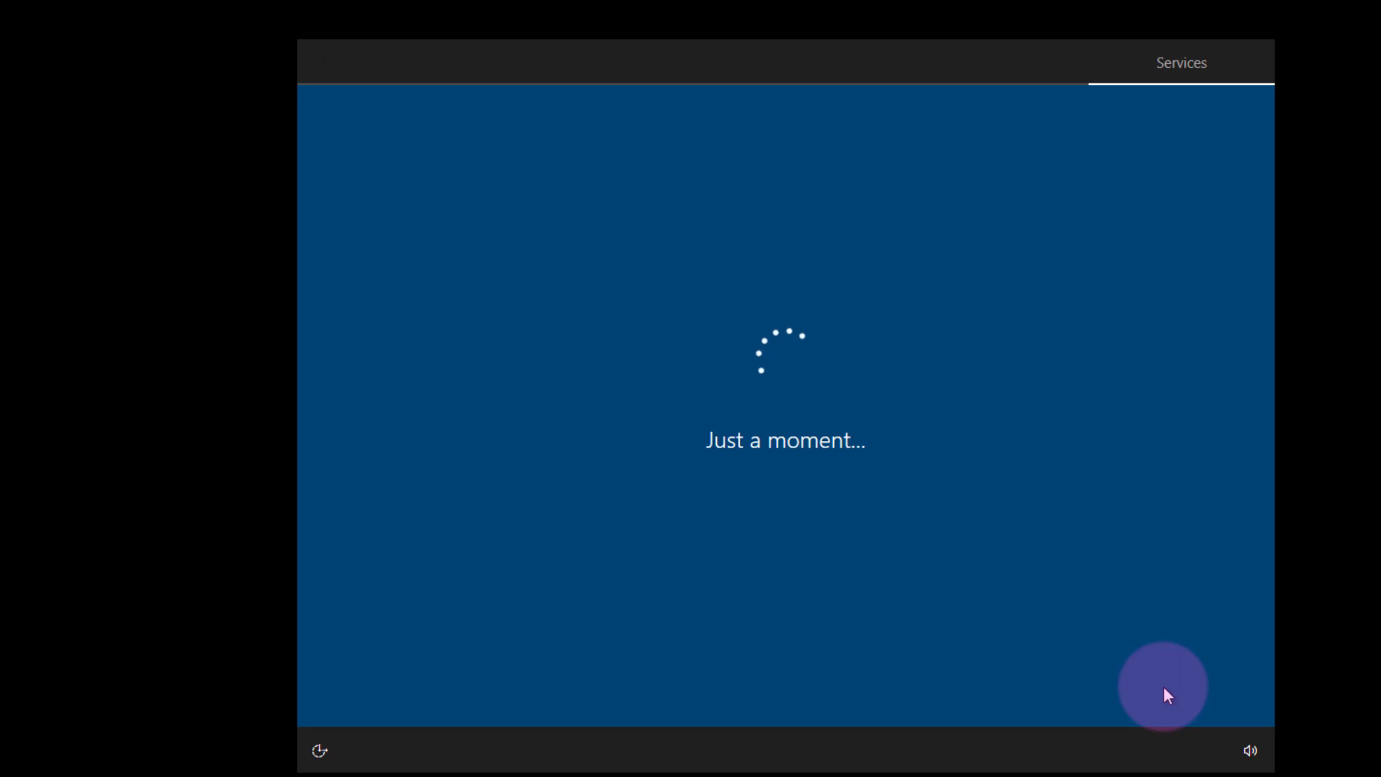
pyautogui.click(1025, 685)
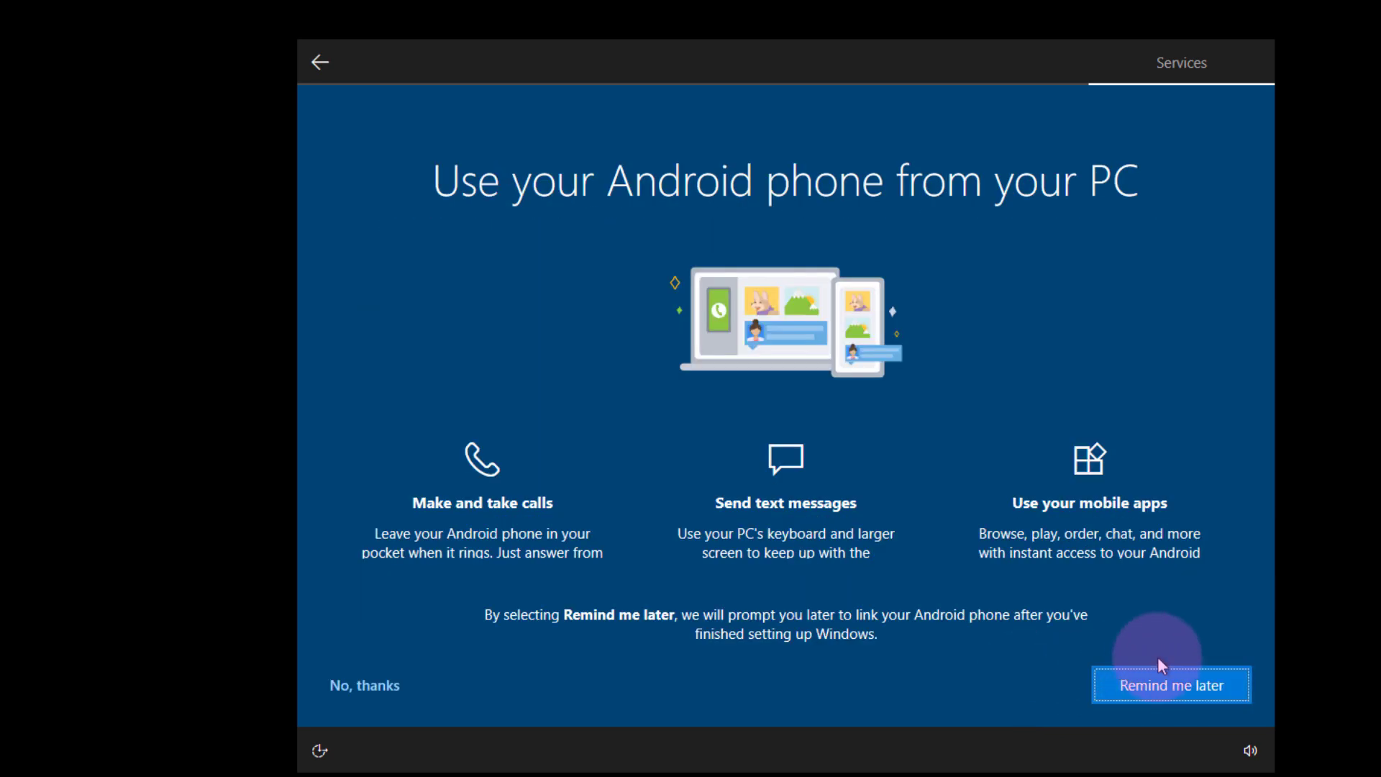
pyautogui.click(1175, 685)
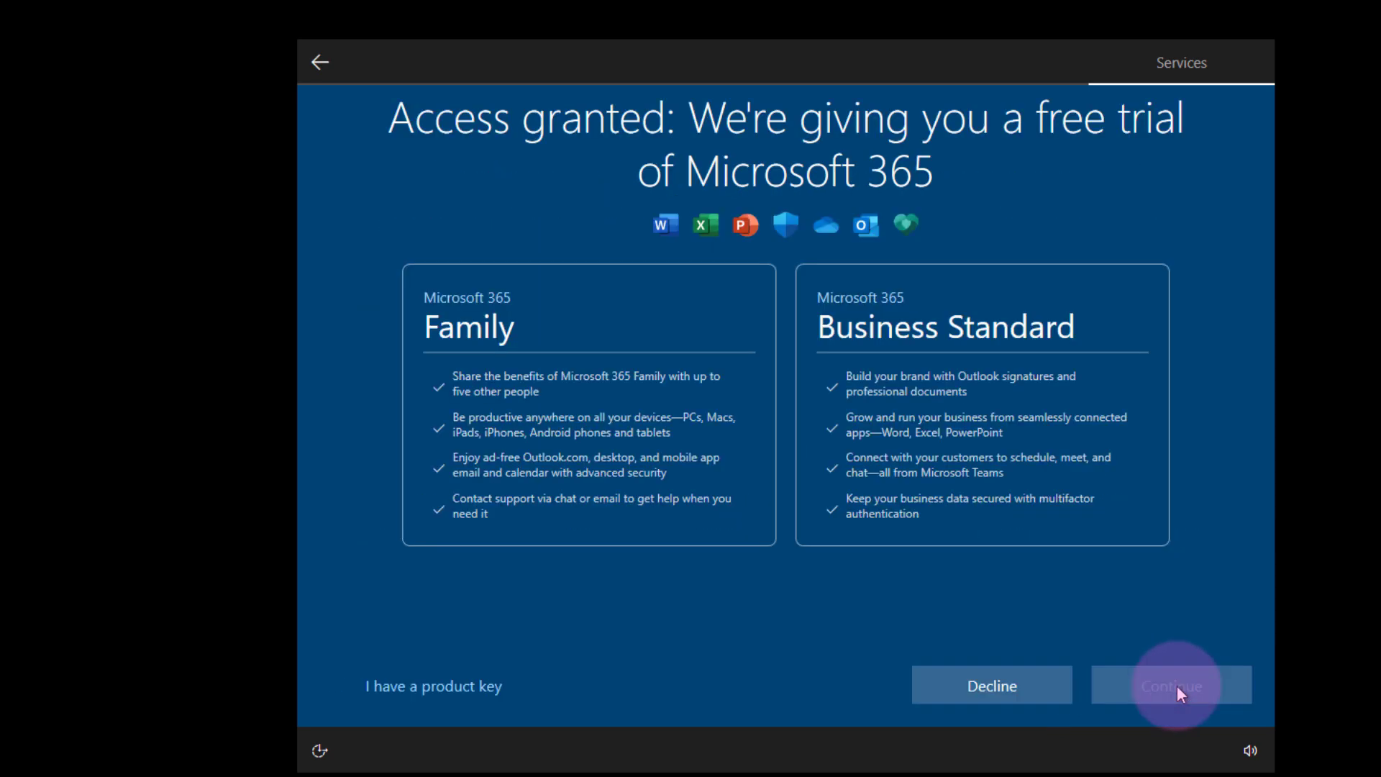
# Decline the Microsoft 365 trial and the 100 GB cloud storage offer, and mark the guest installation as finished
pyautogui.click(1041, 691)
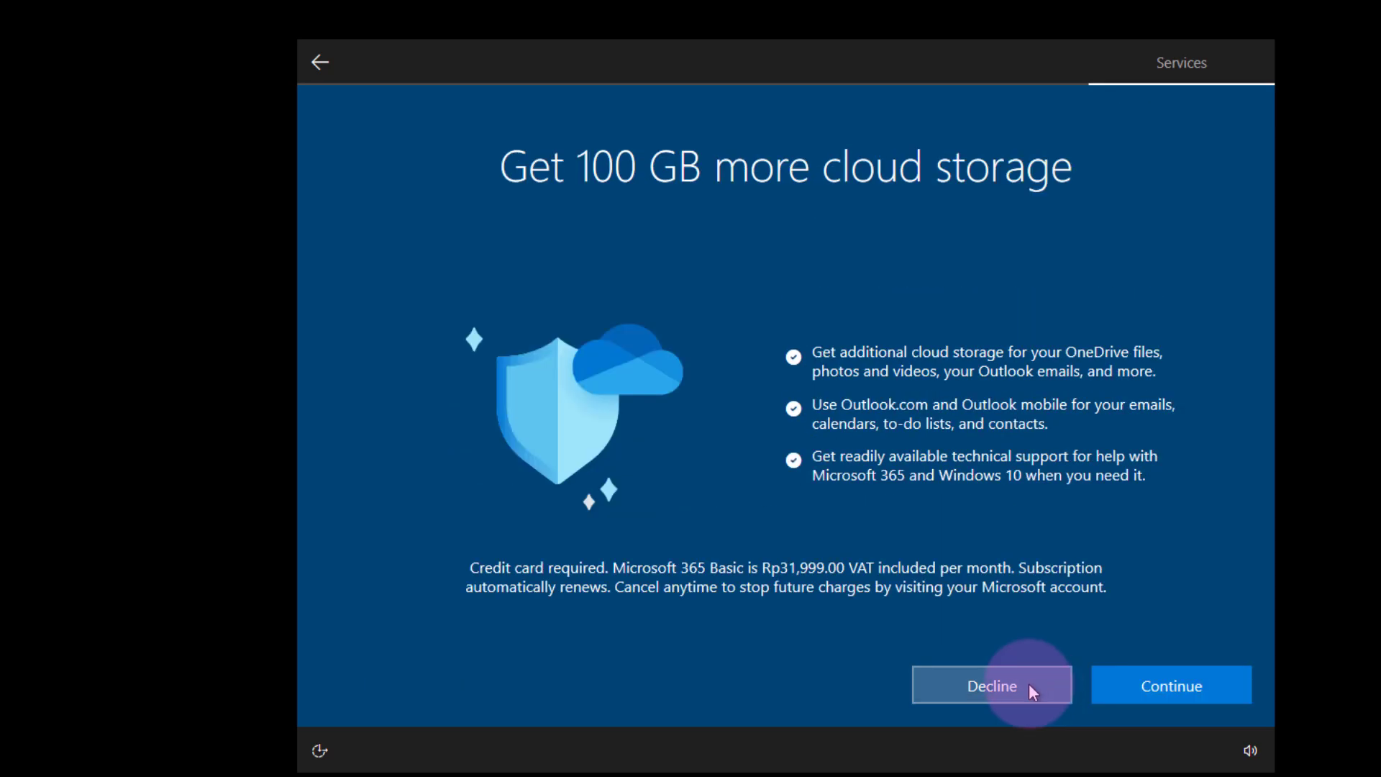
pyautogui.click(1030, 687)
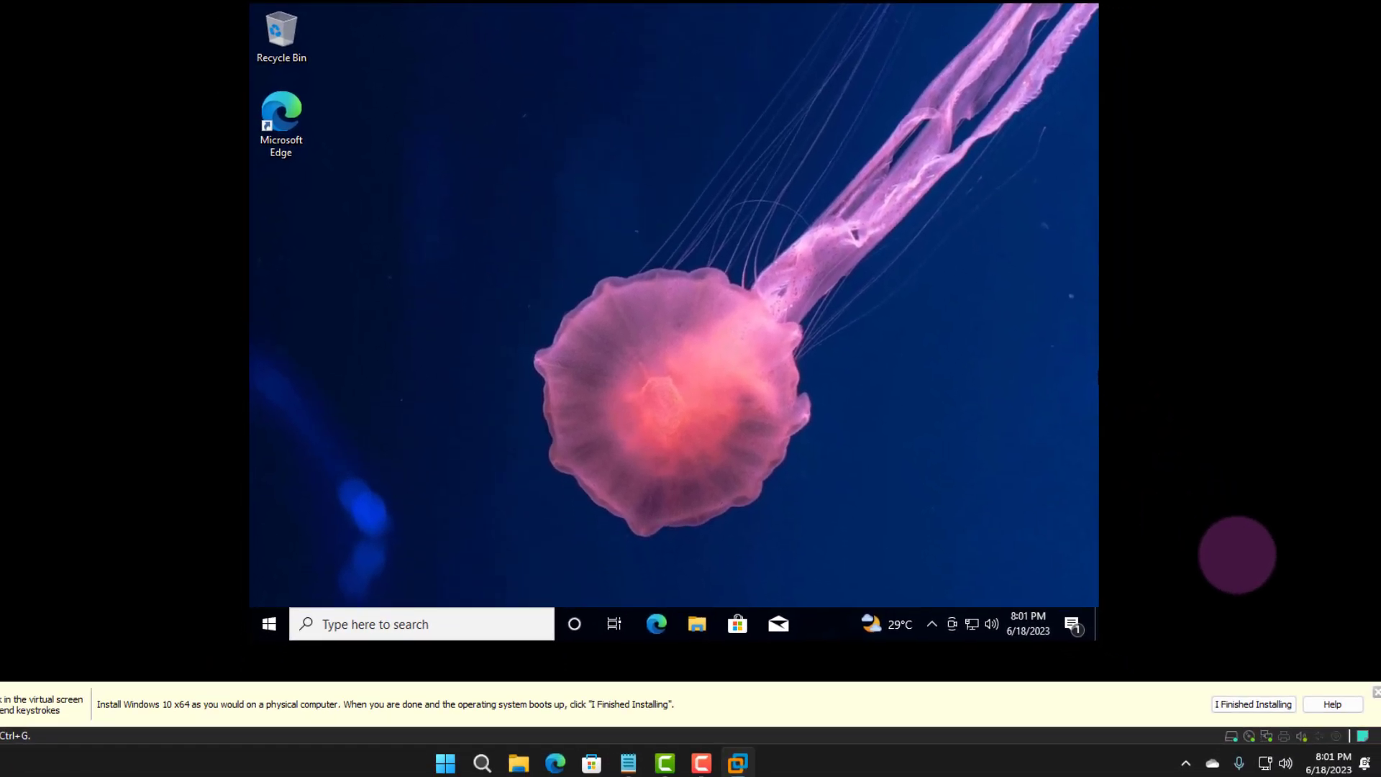
pyautogui.click(1254, 704)
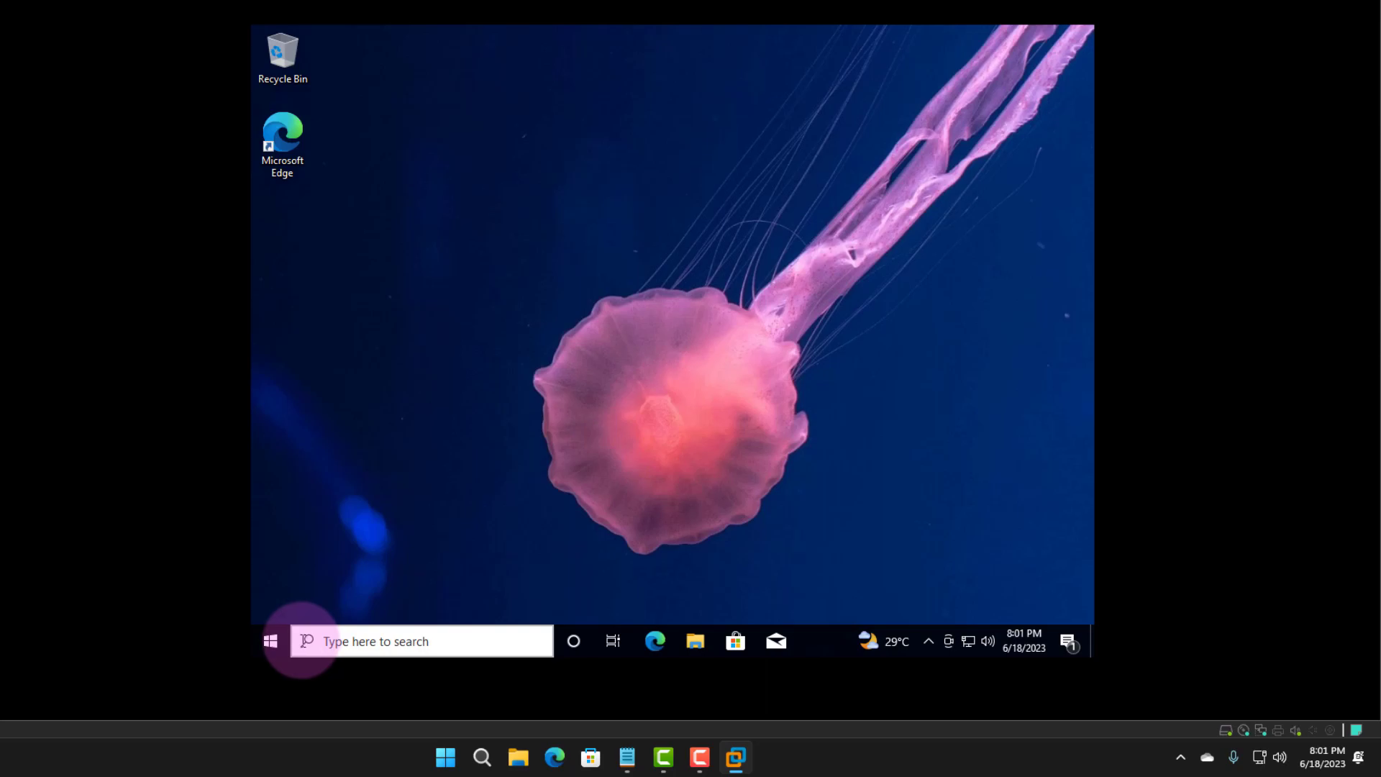
# Check the Background personalization page and the main page of Windows Settings in the guest, and close Settings
pyautogui.rightClick(509, 195)
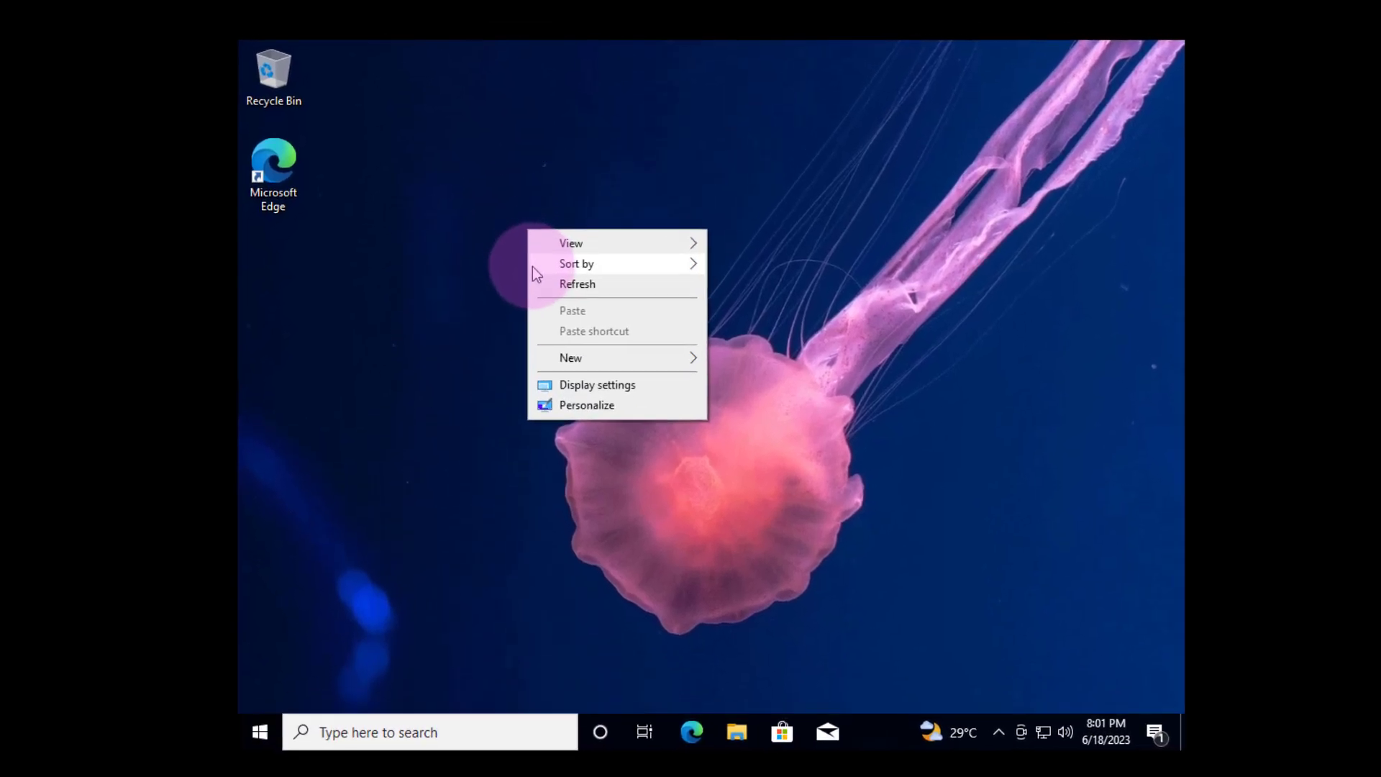
pyautogui.click(518, 262)
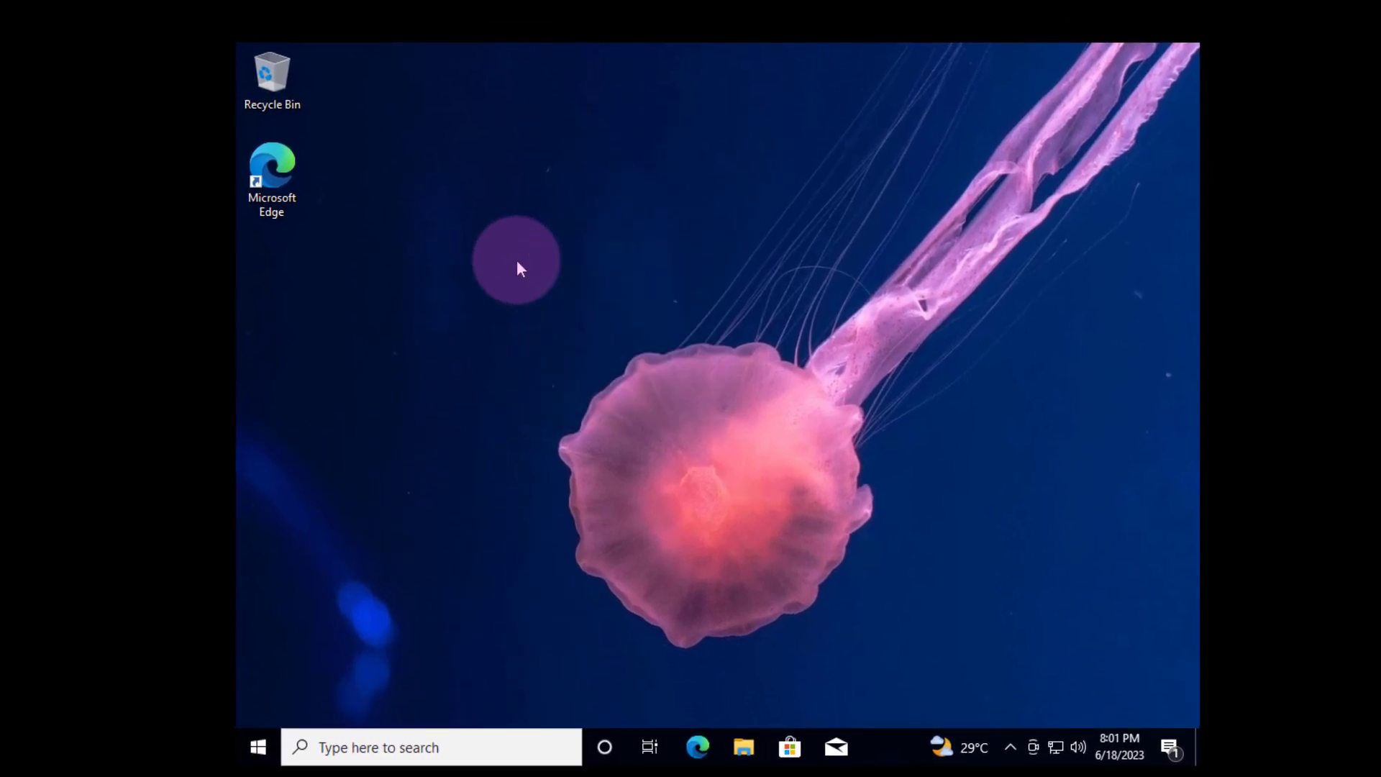
pyautogui.press('super')
pyautogui.rightClick(257, 752)
pyautogui.click(317, 561)
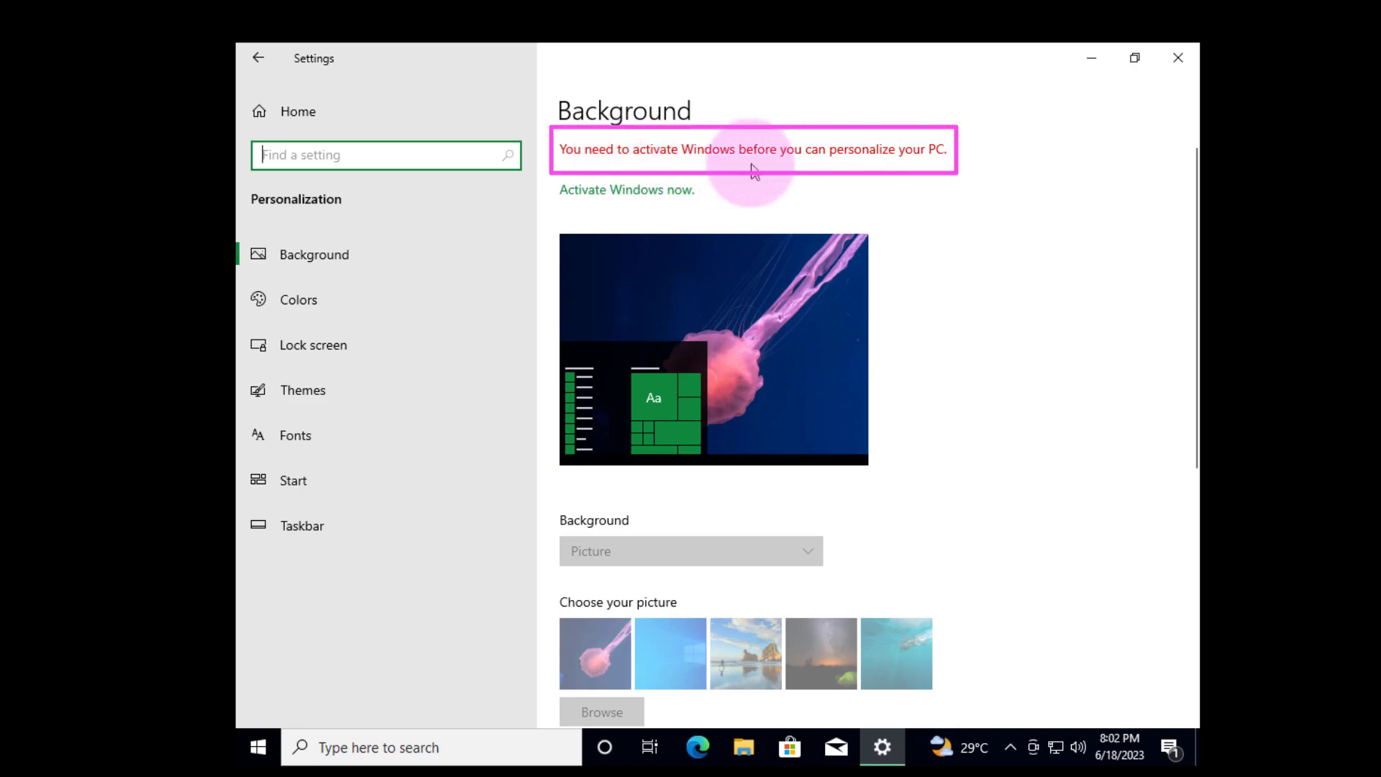
pyautogui.click(258, 57)
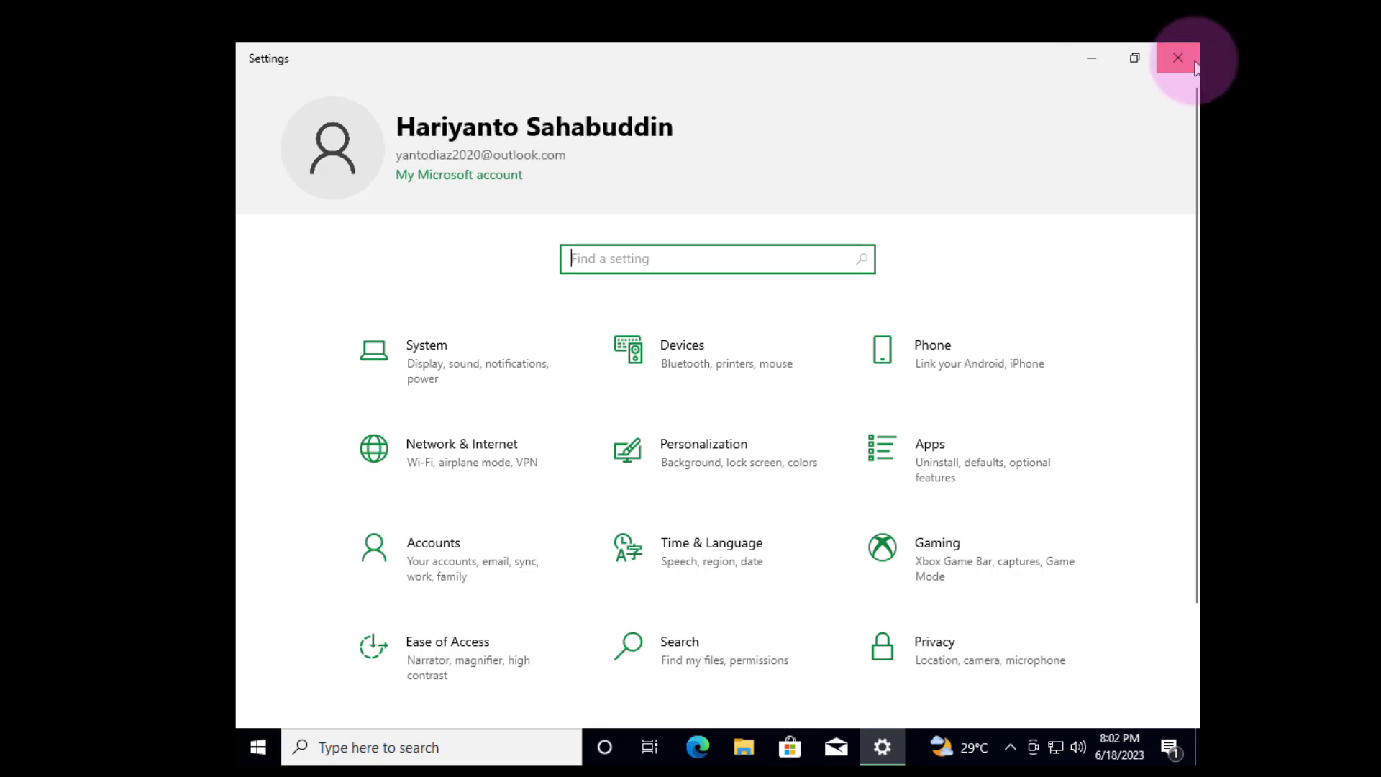
pyautogui.click(1179, 59)
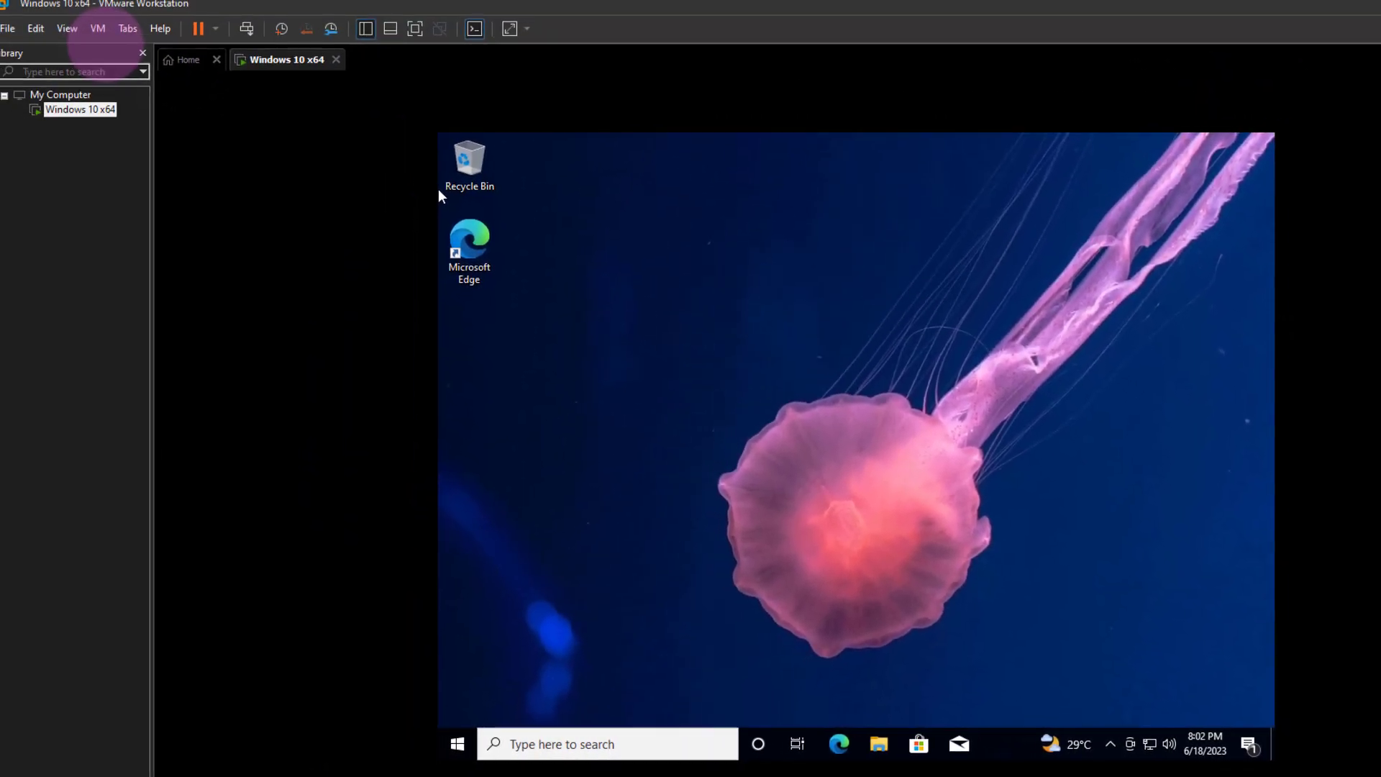
# Show the virtual machine in full screen and choose Exclusive Mode
pyautogui.click(127, 28)
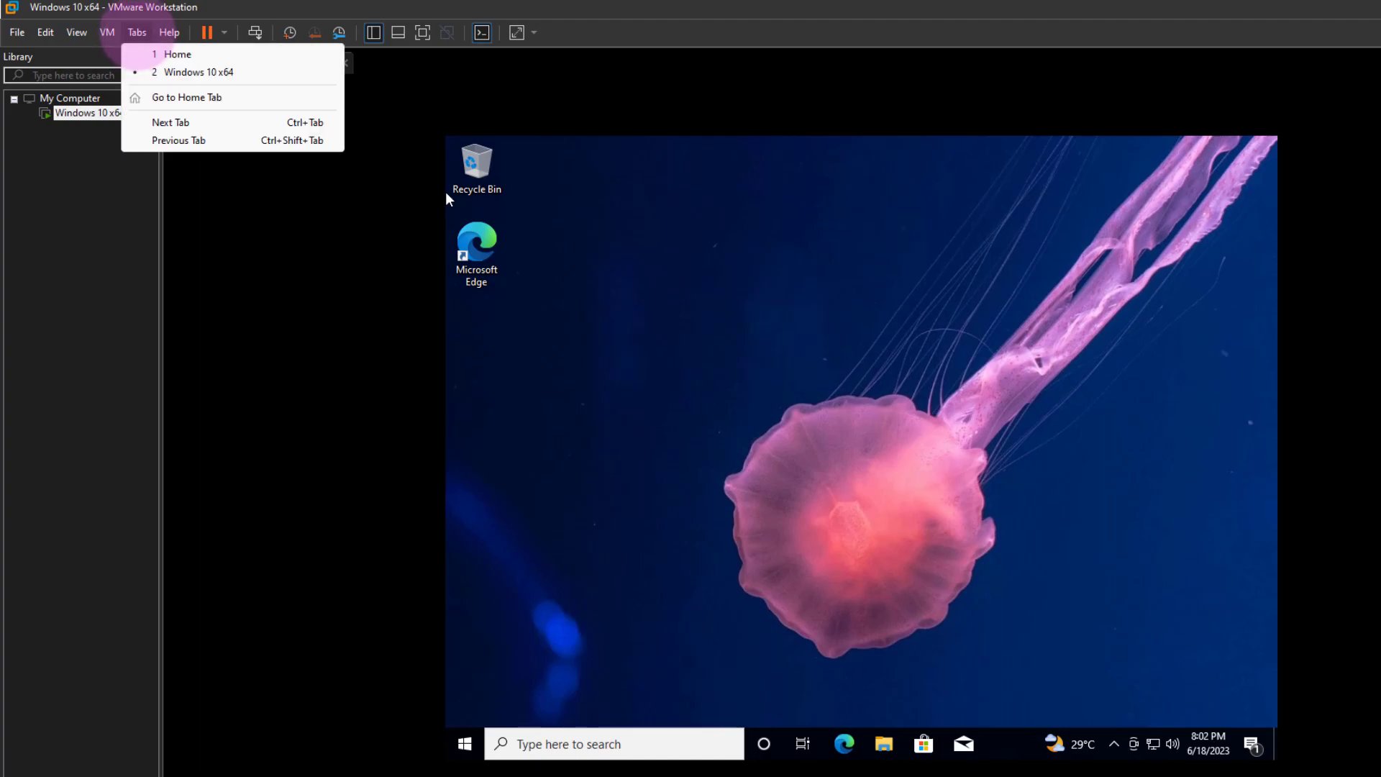
pyautogui.click(104, 53)
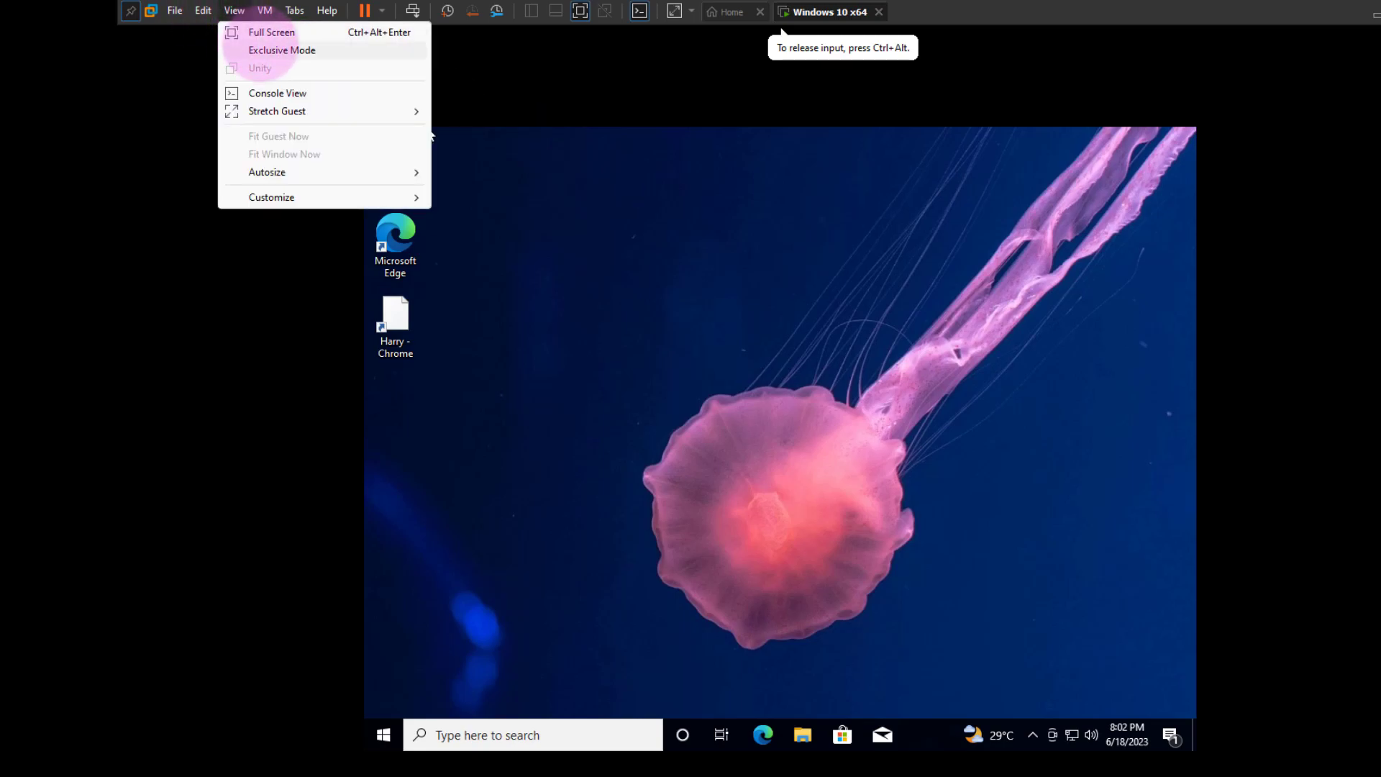
pyautogui.click(273, 50)
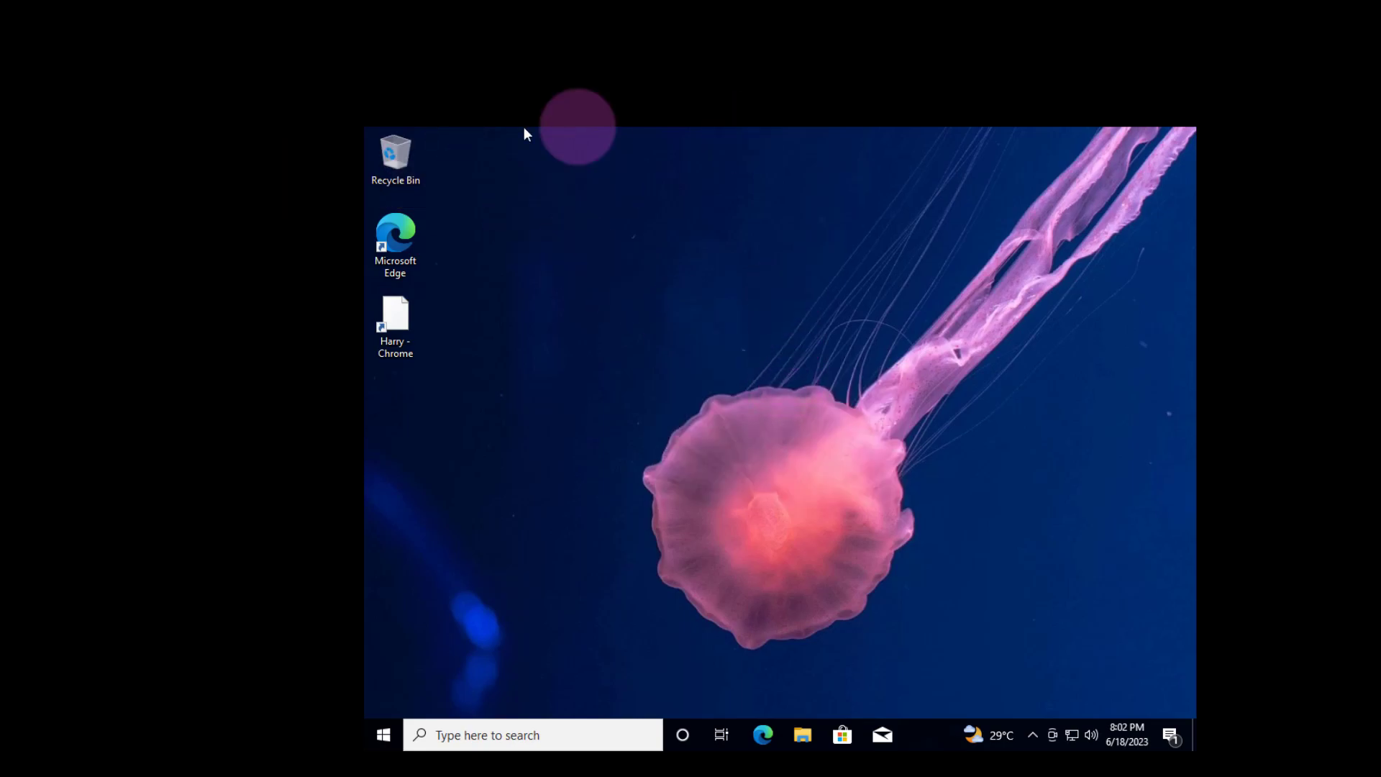
# Install VMware Tools in the guest with the Typical setup type and finish the setup wizard
pyautogui.click(272, 10)
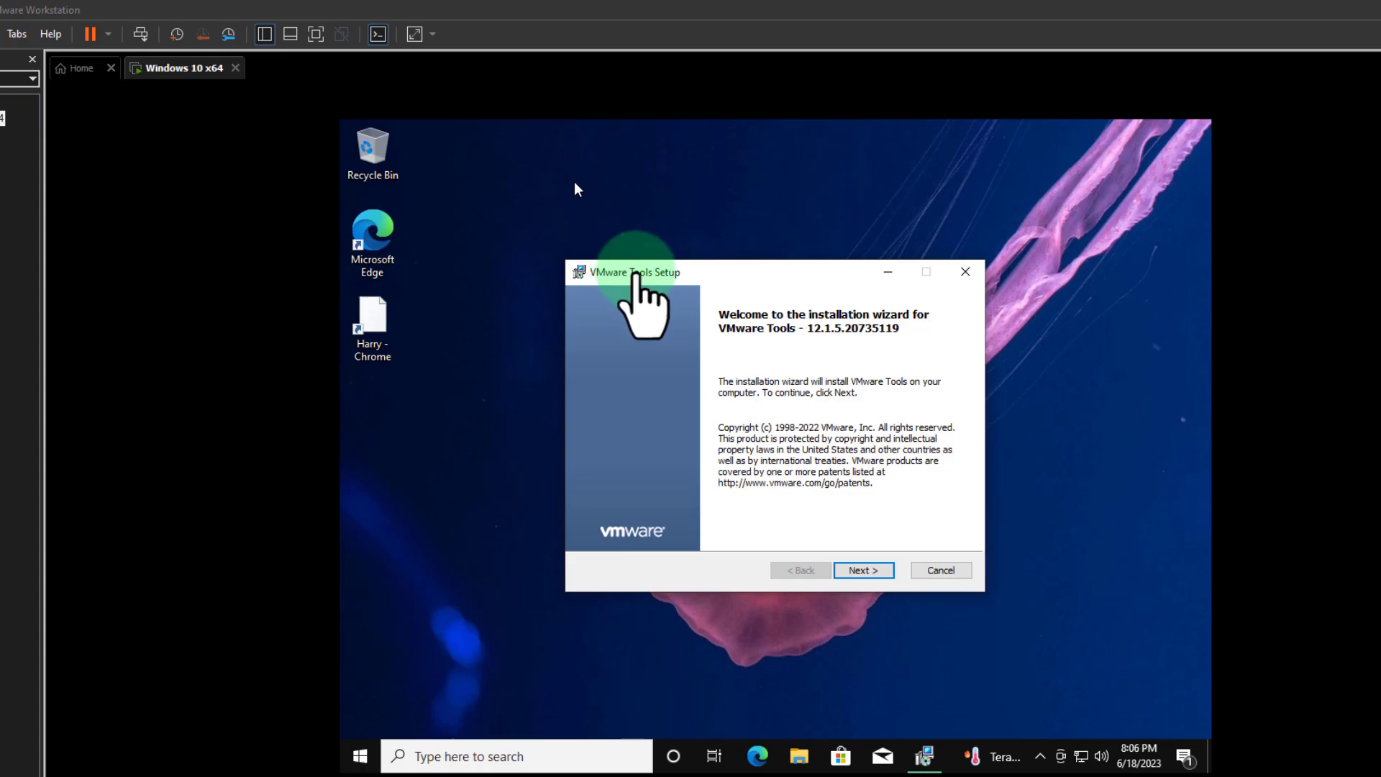
pyautogui.click(863, 570)
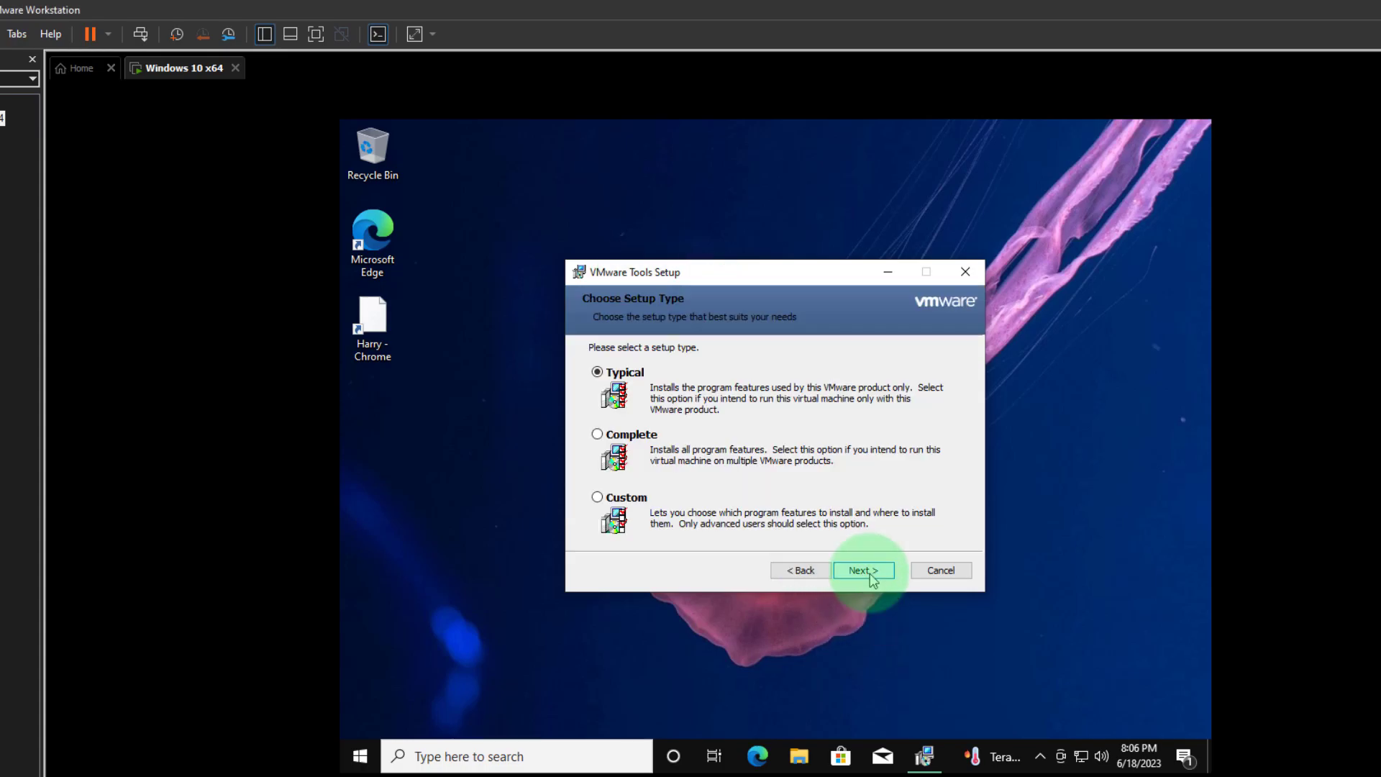
pyautogui.click(862, 570)
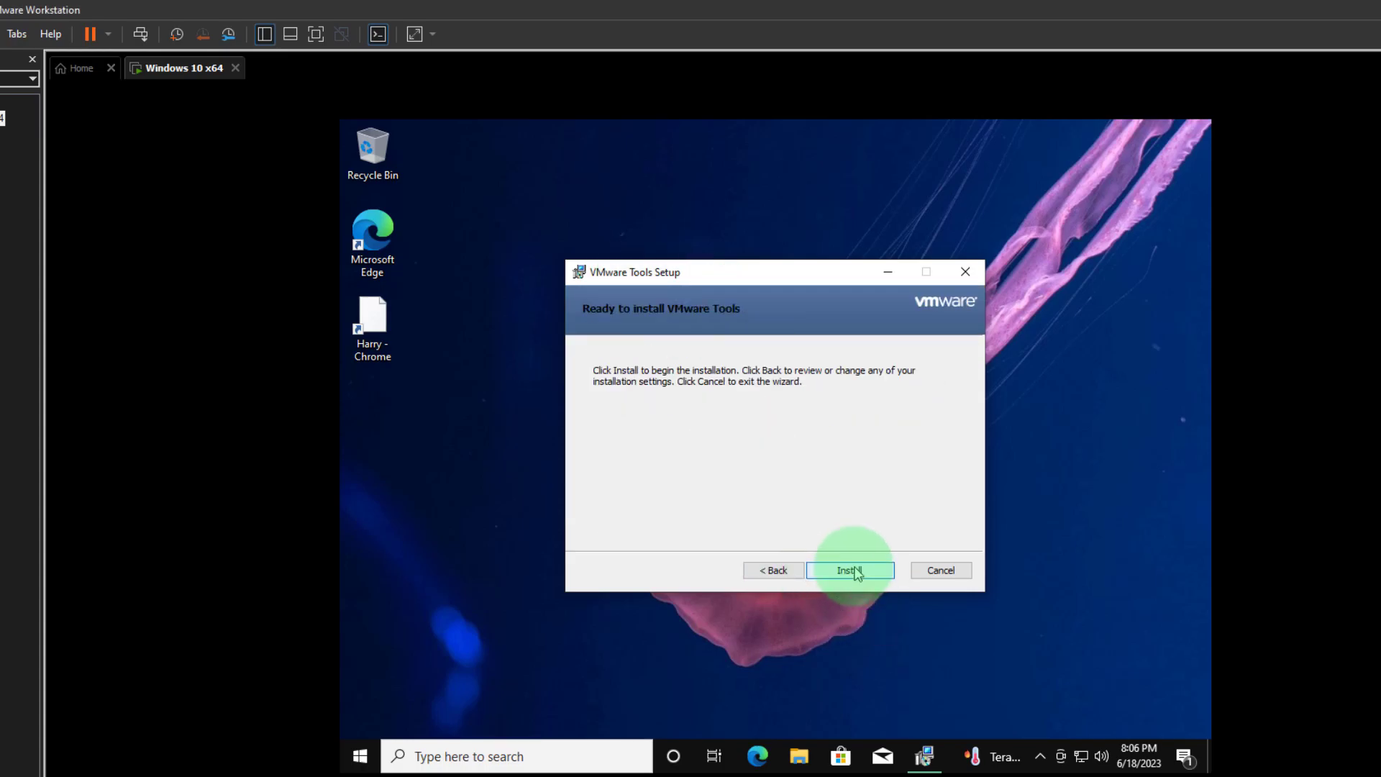
pyautogui.click(860, 570)
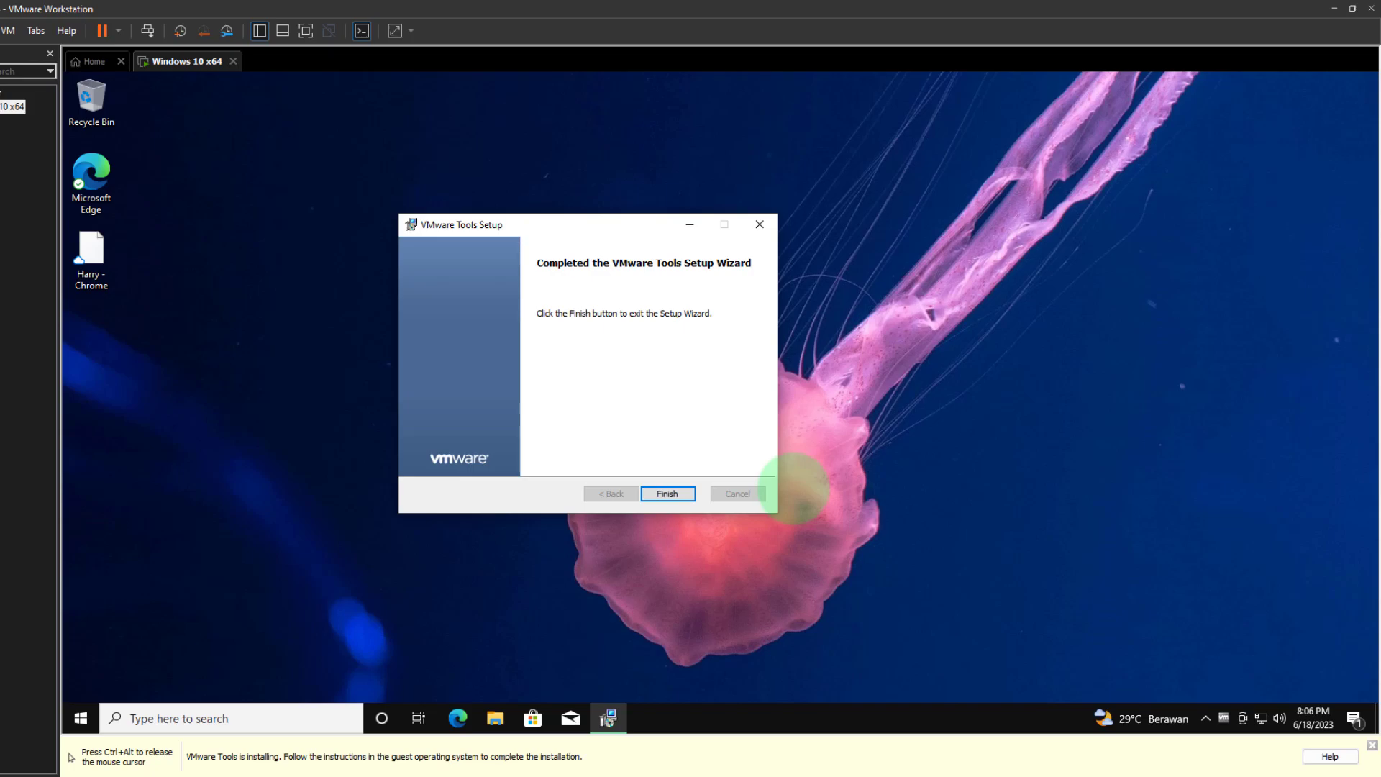
pyautogui.click(680, 516)
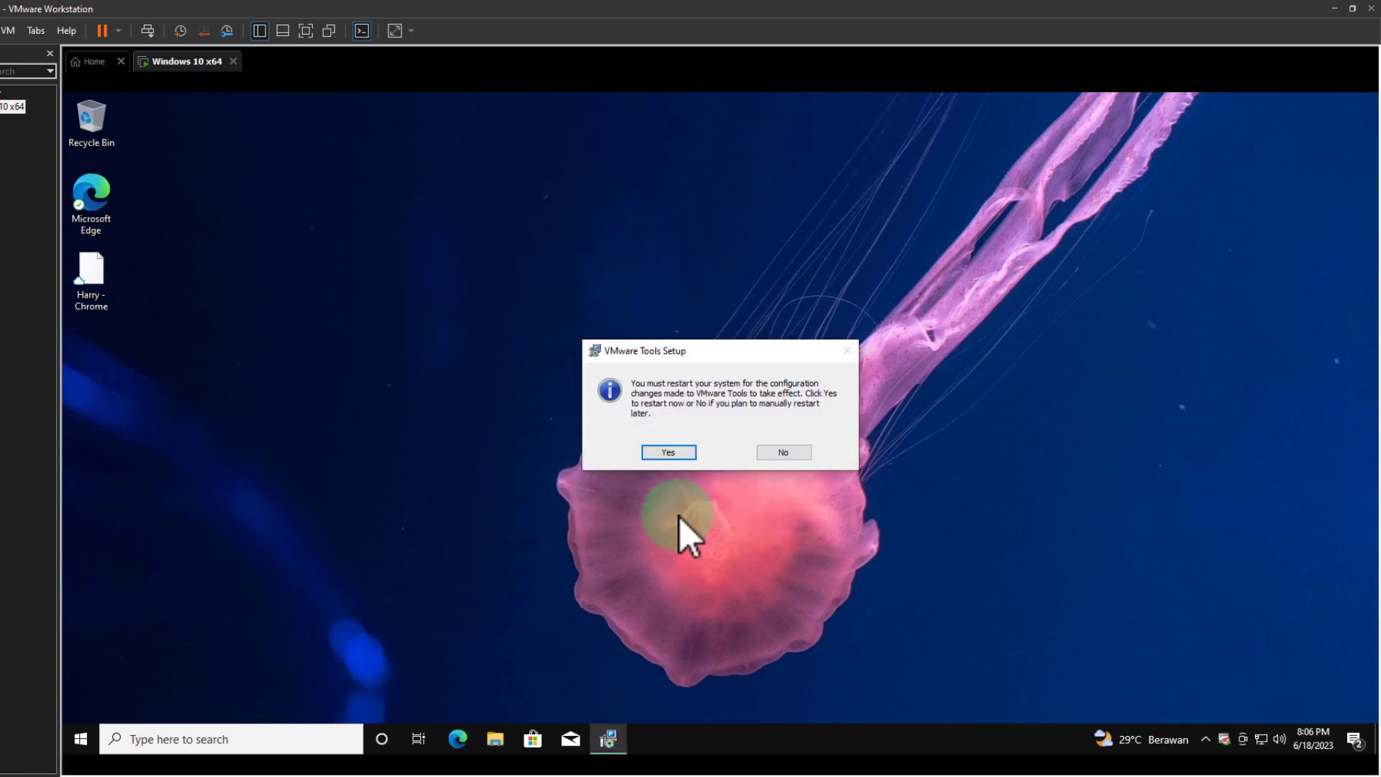
# Restart the guest to apply the VMware Tools changes and sign in with the account PIN
pyautogui.click(680, 457)
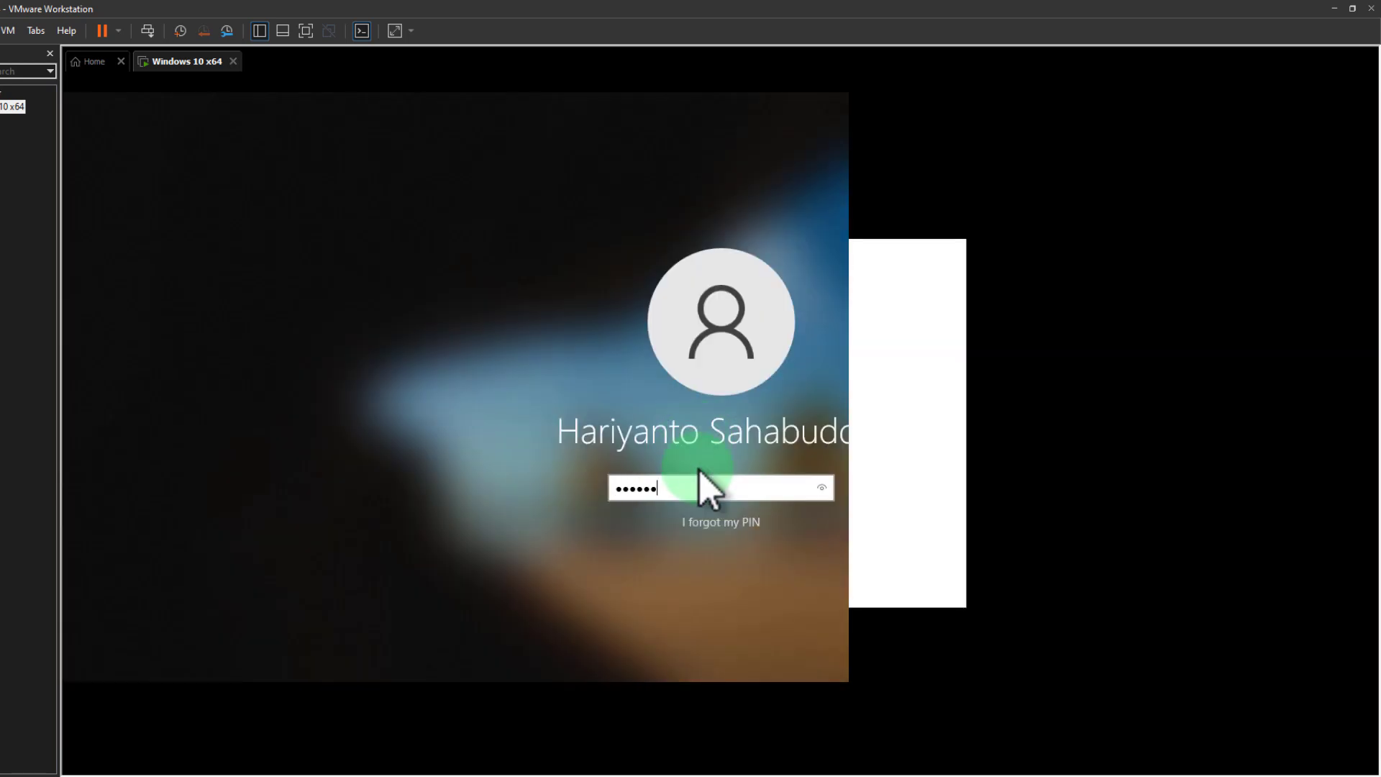
pyautogui.press('Return')
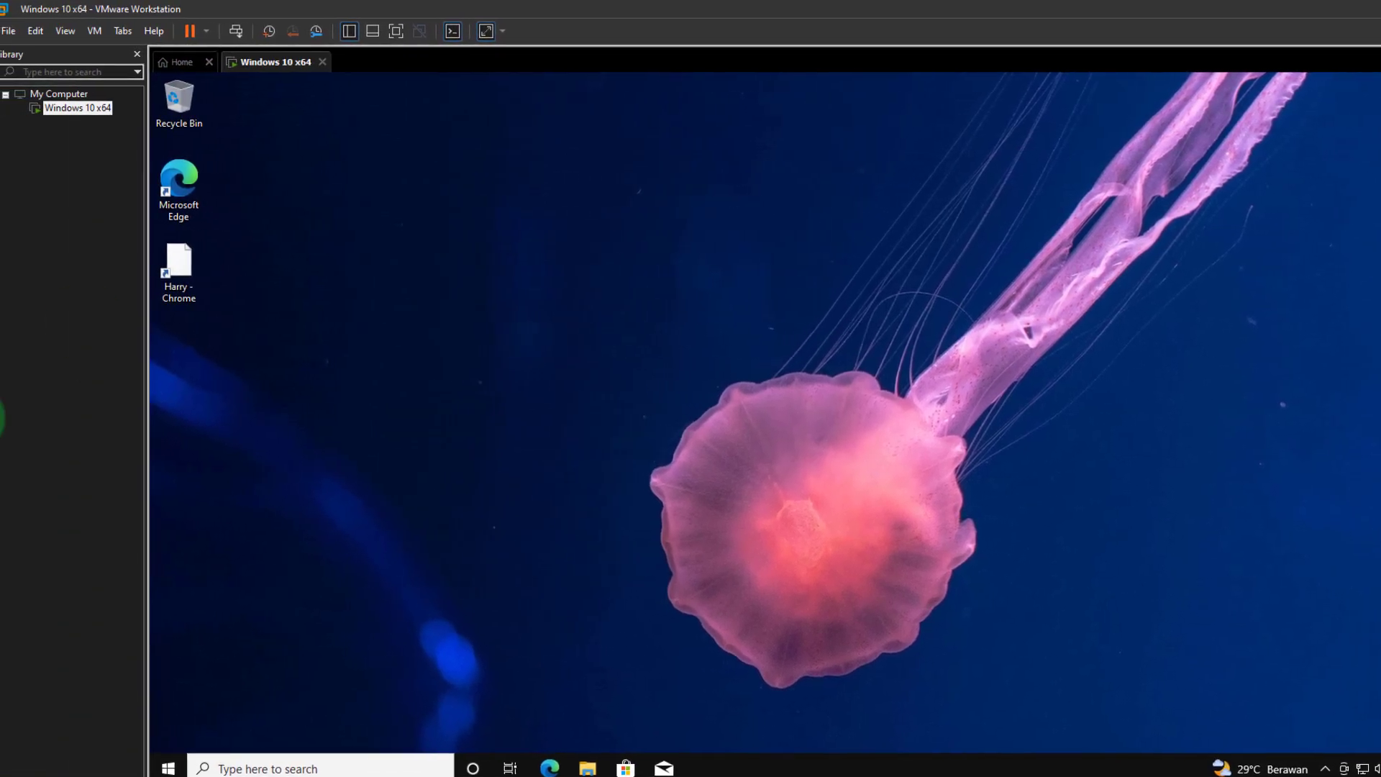
# Switch the Windows 10 x64 virtual machine to full screen
pyautogui.click(73, 31)
pyautogui.click(121, 53)
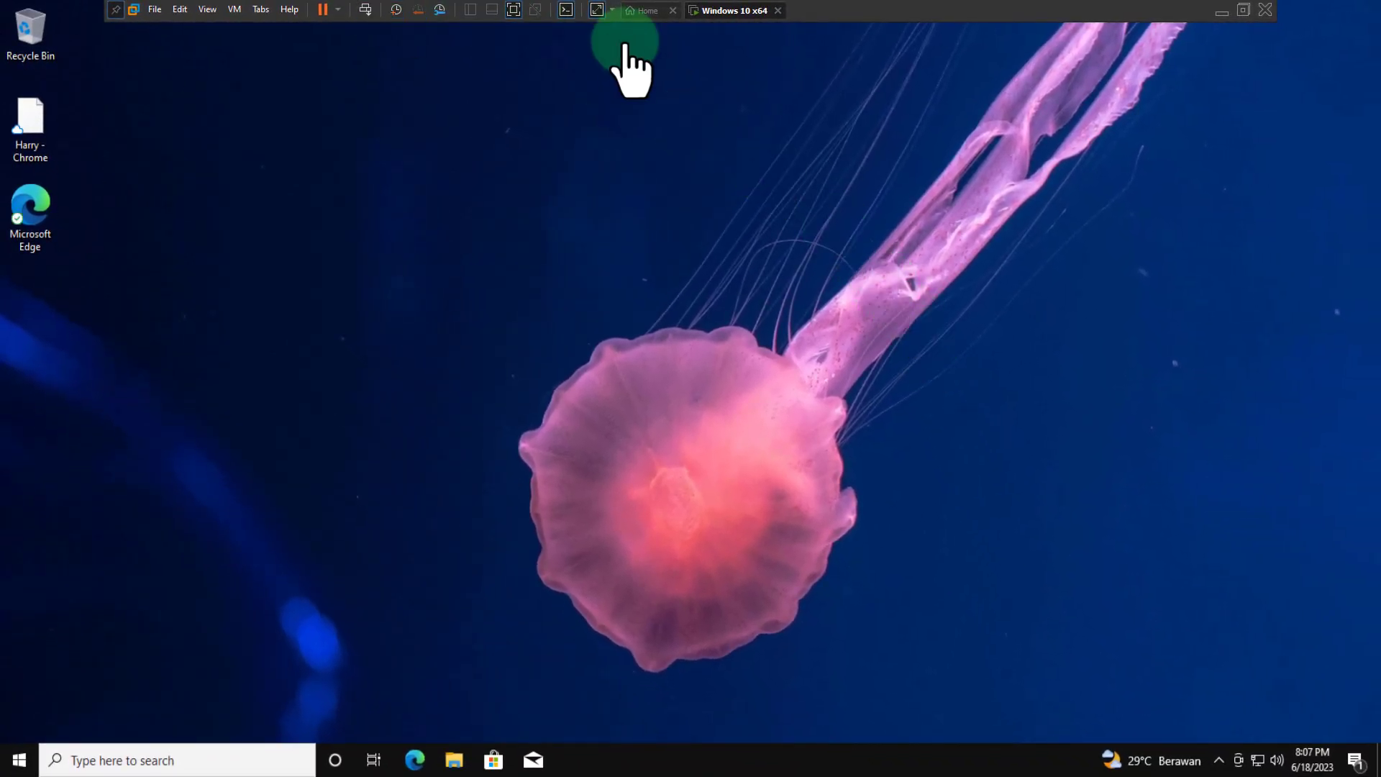
# Enter Exclusive Mode for the virtual machine and leave it, doing this twice
pyautogui.click(207, 10)
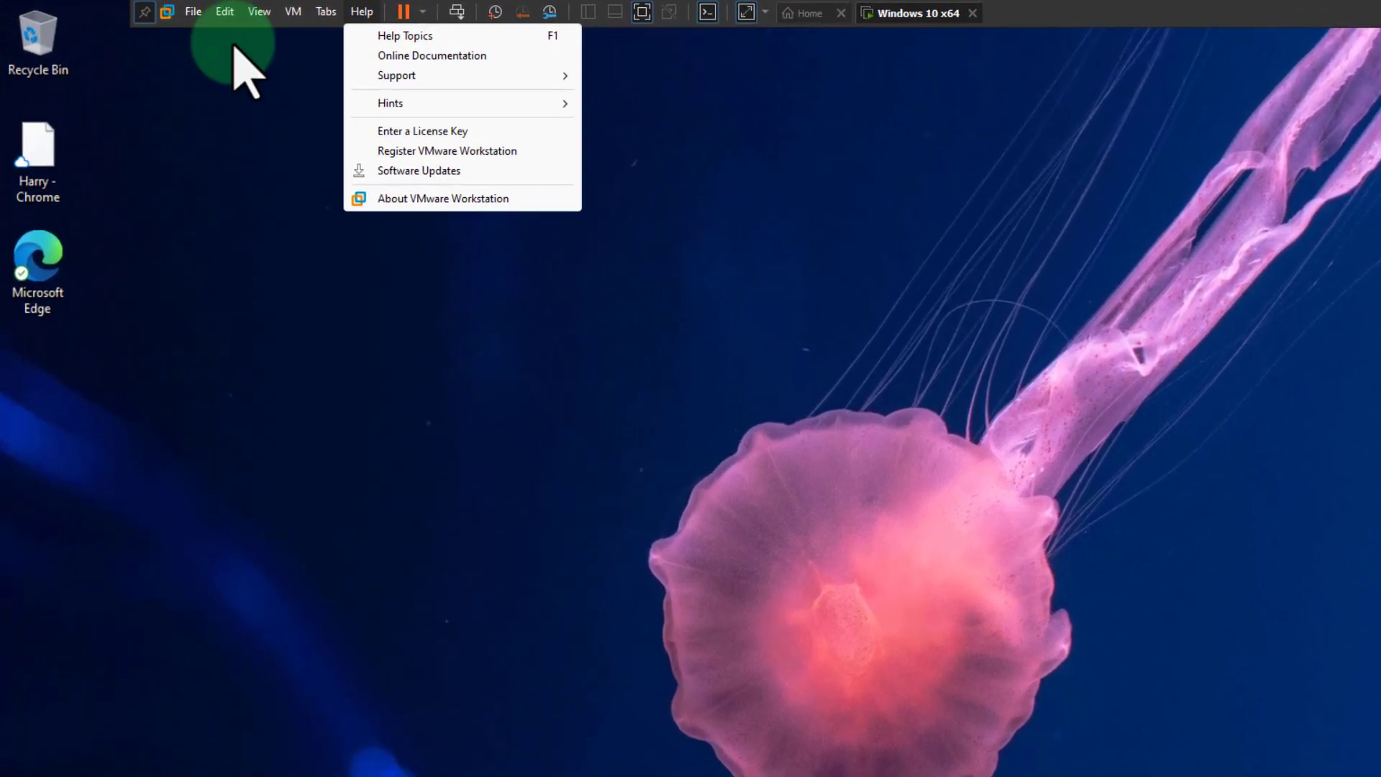
pyautogui.moveTo(235, 9)
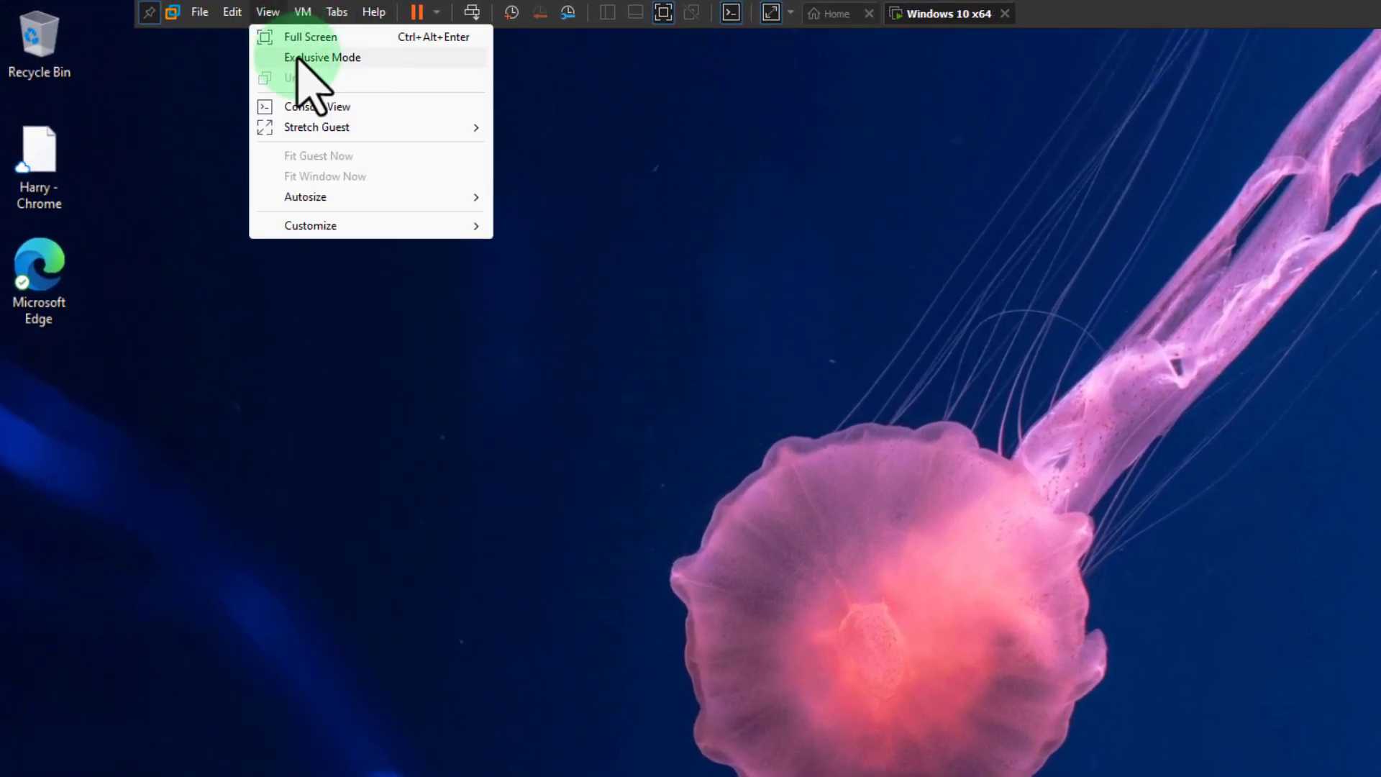
pyautogui.click(302, 56)
pyautogui.click(882, 553)
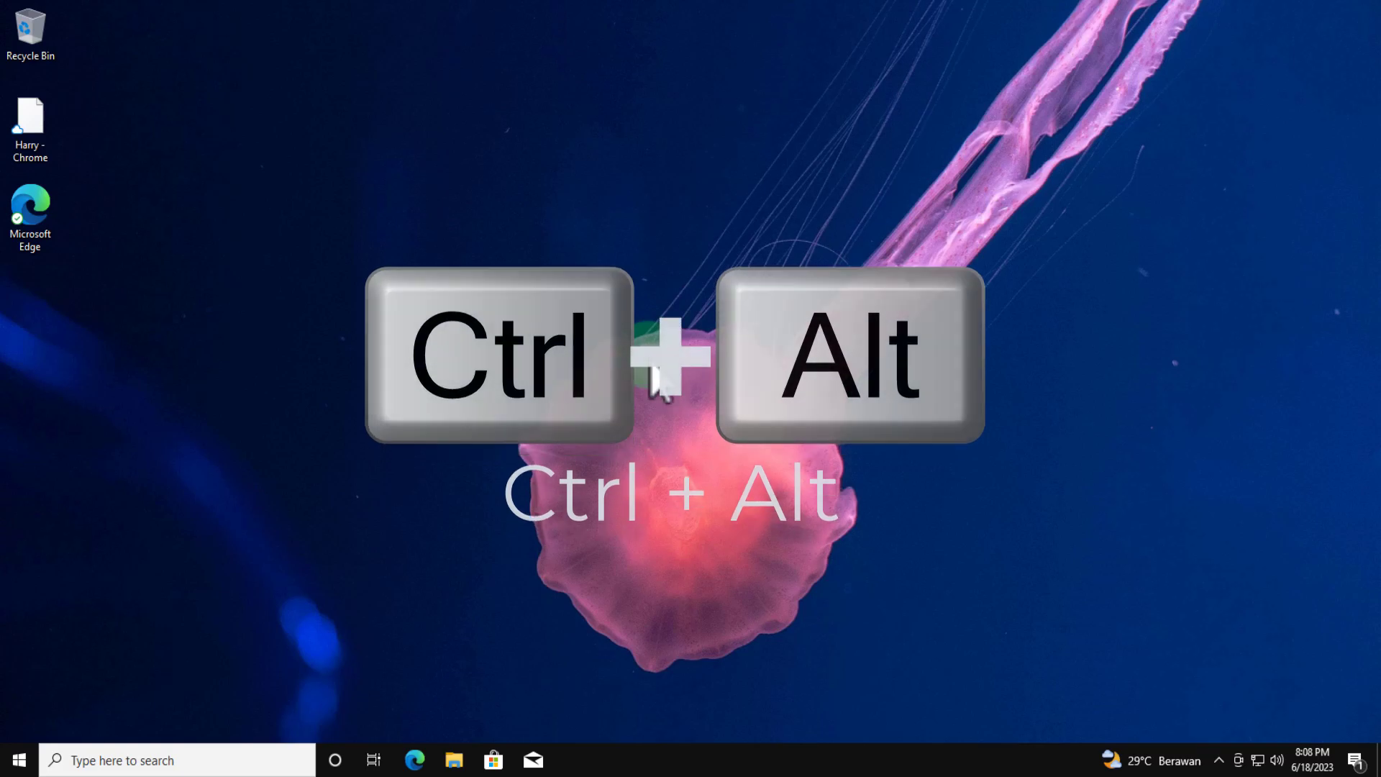
pyautogui.hotkey('ctrl', 'alt')
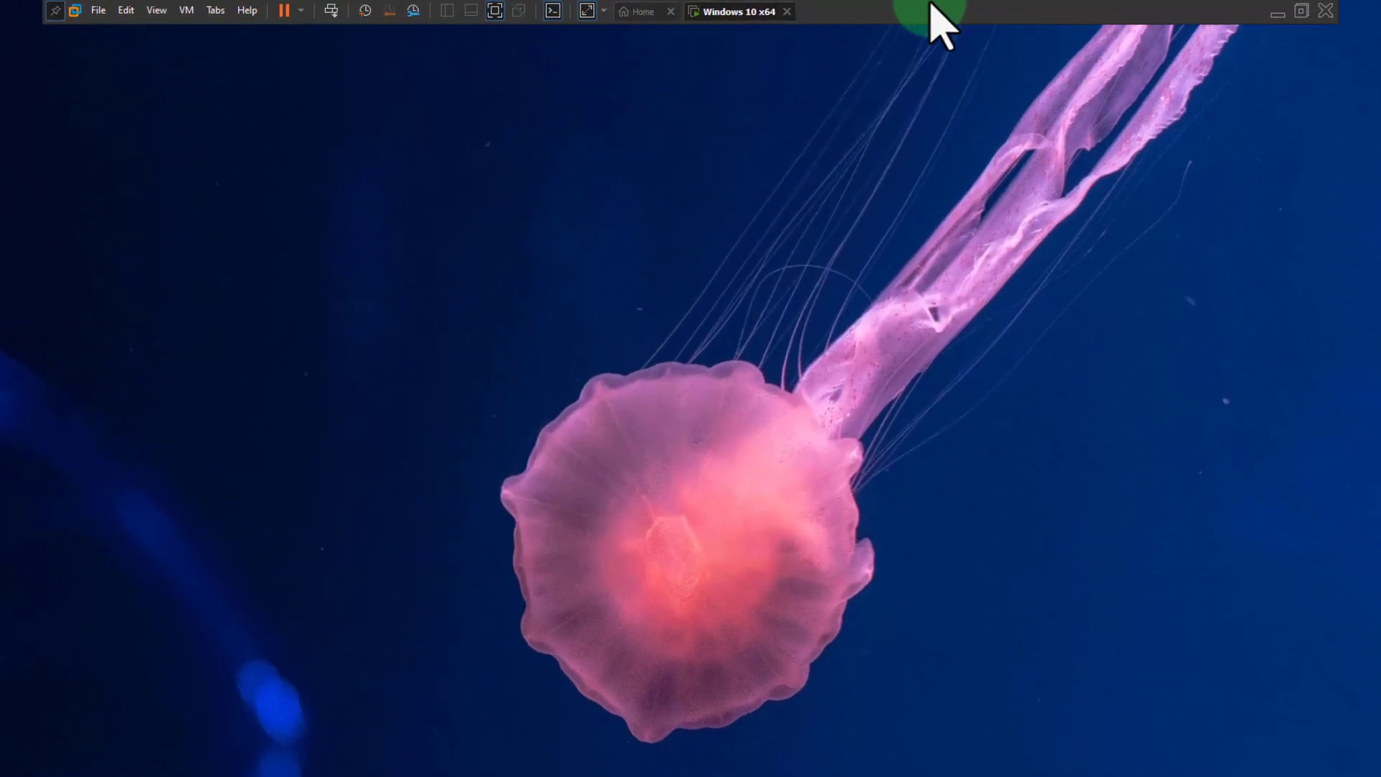
pyautogui.click(132, 11)
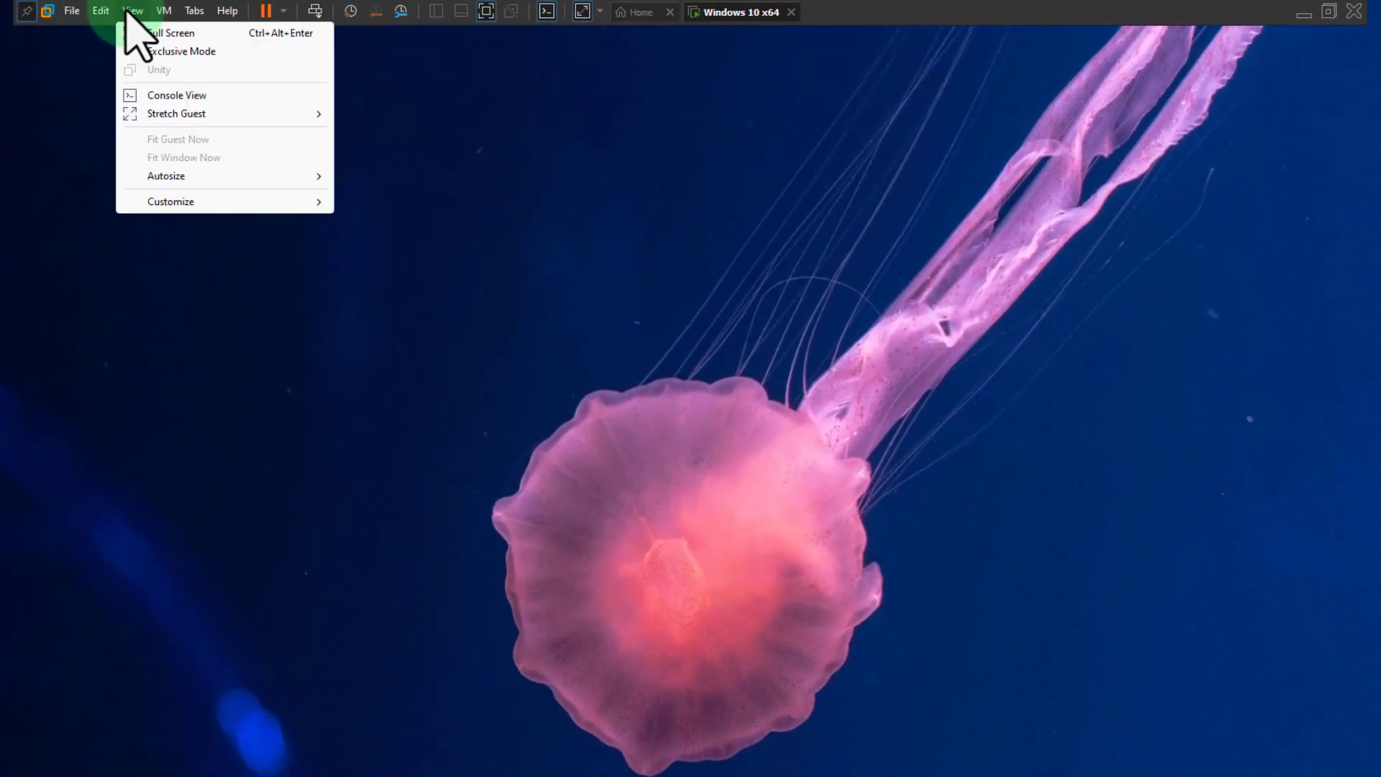
pyautogui.click(154, 49)
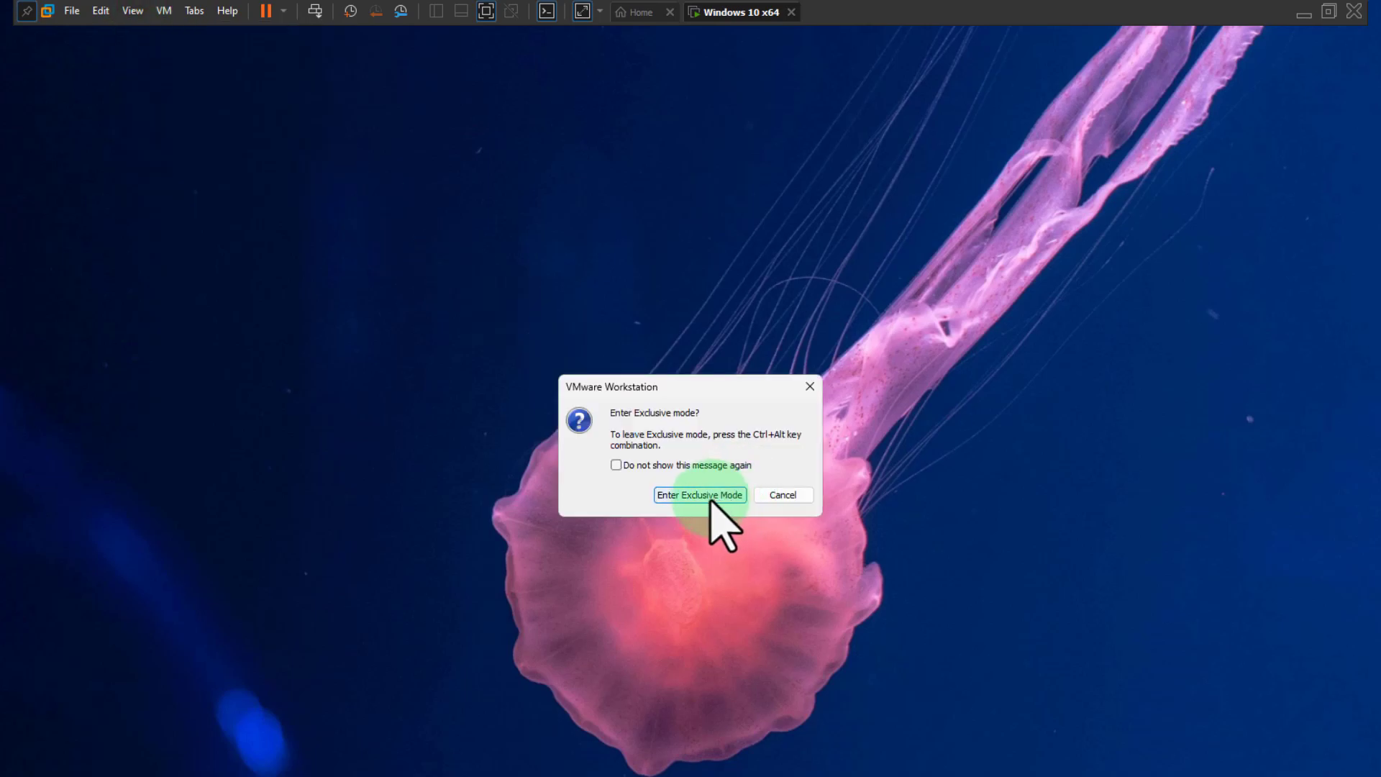
pyautogui.click(710, 498)
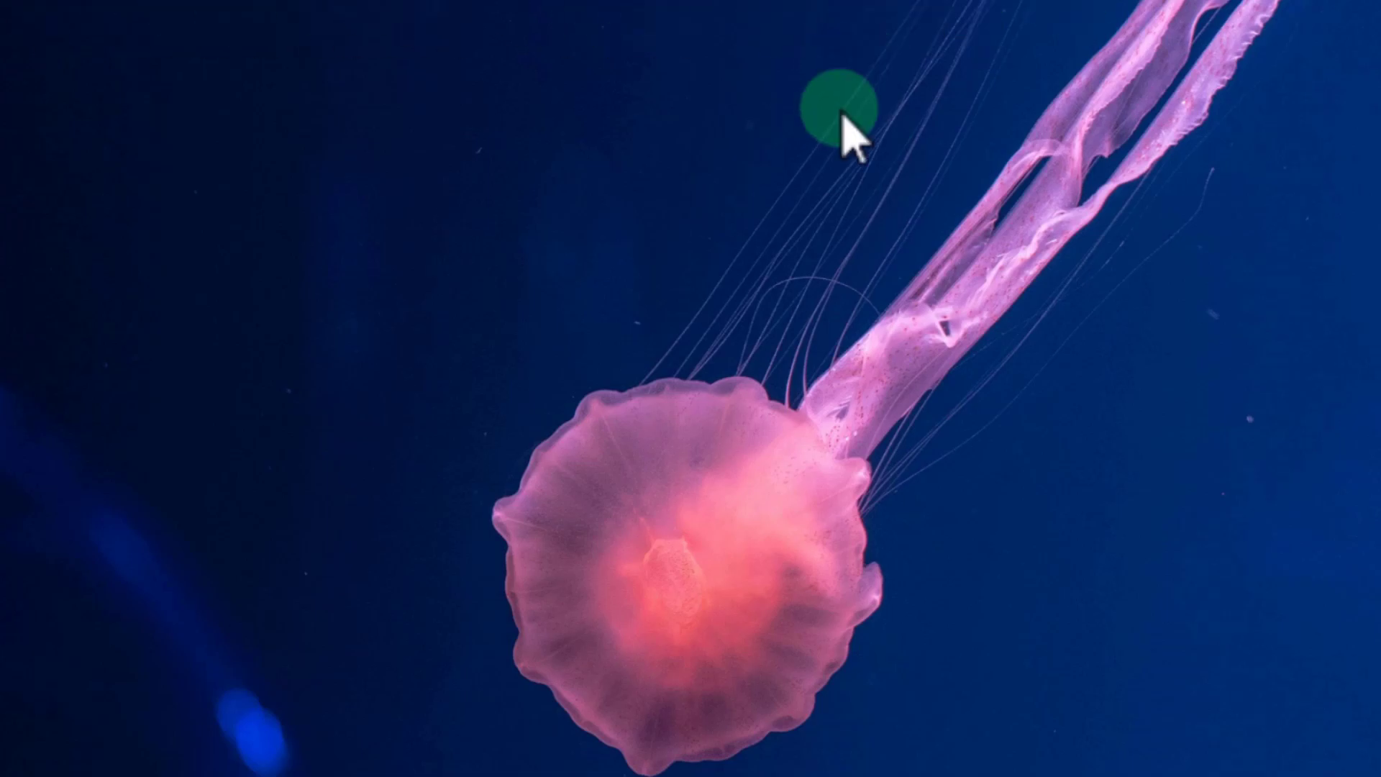
pyautogui.hotkey('ctrl', 'alt')
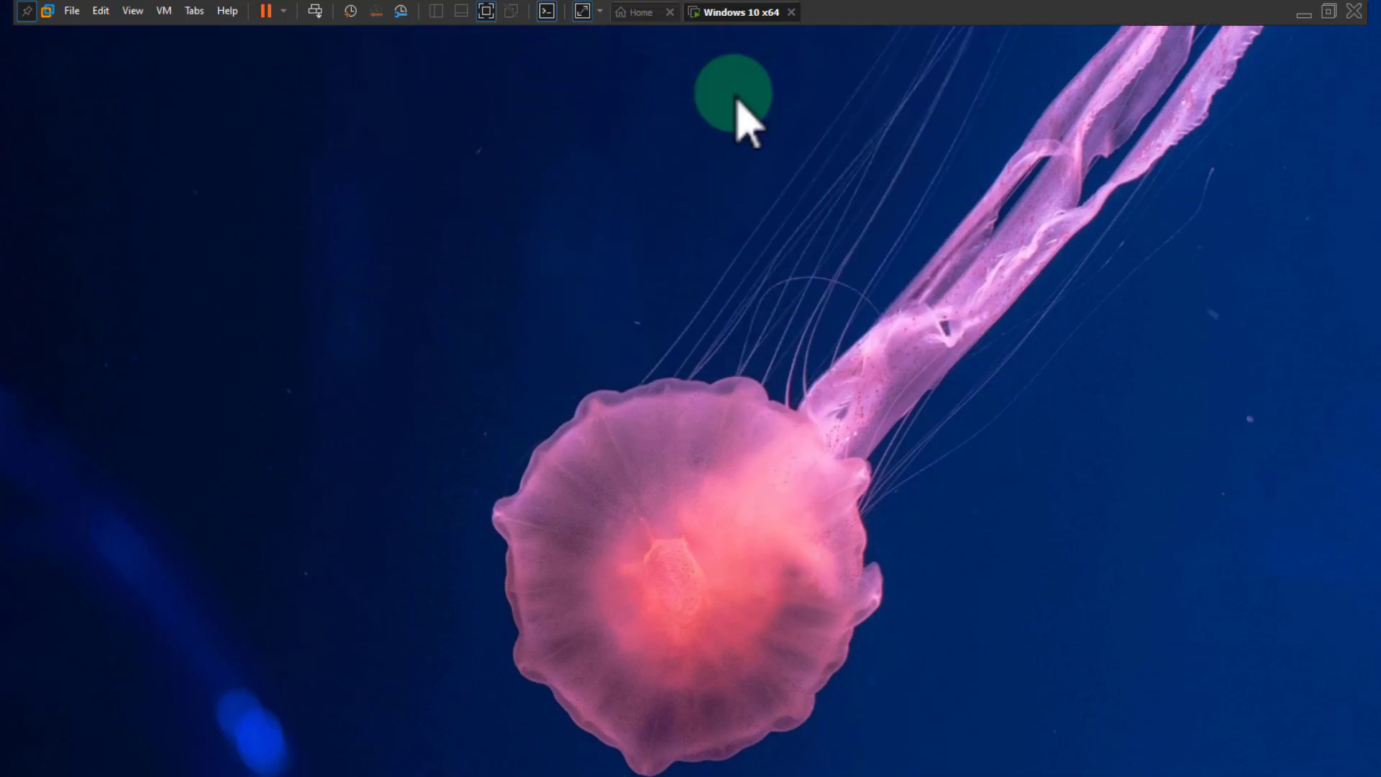
# Minimize the full-screen virtual machine to the host desktop and restore it
pyautogui.click(1301, 20)
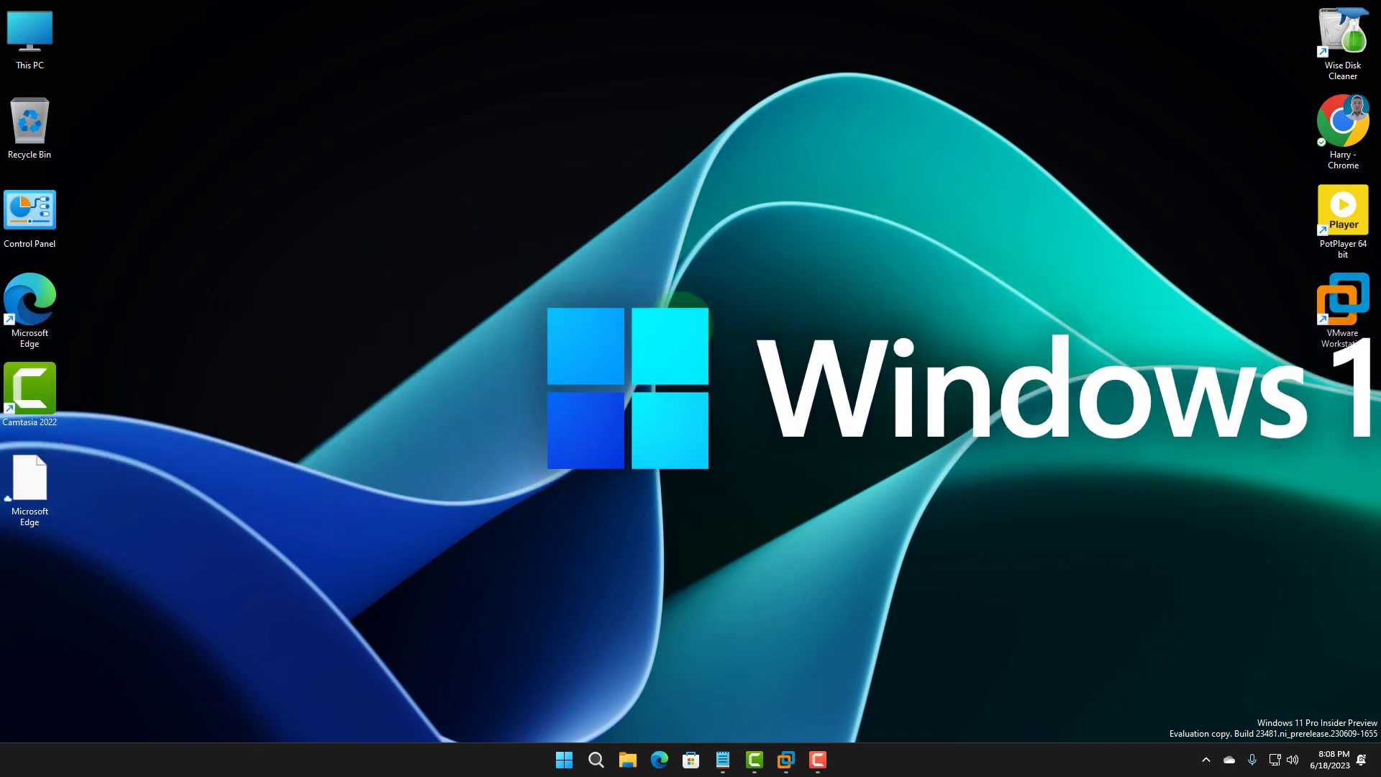
pyautogui.moveTo(786, 759)
pyautogui.click(865, 646)
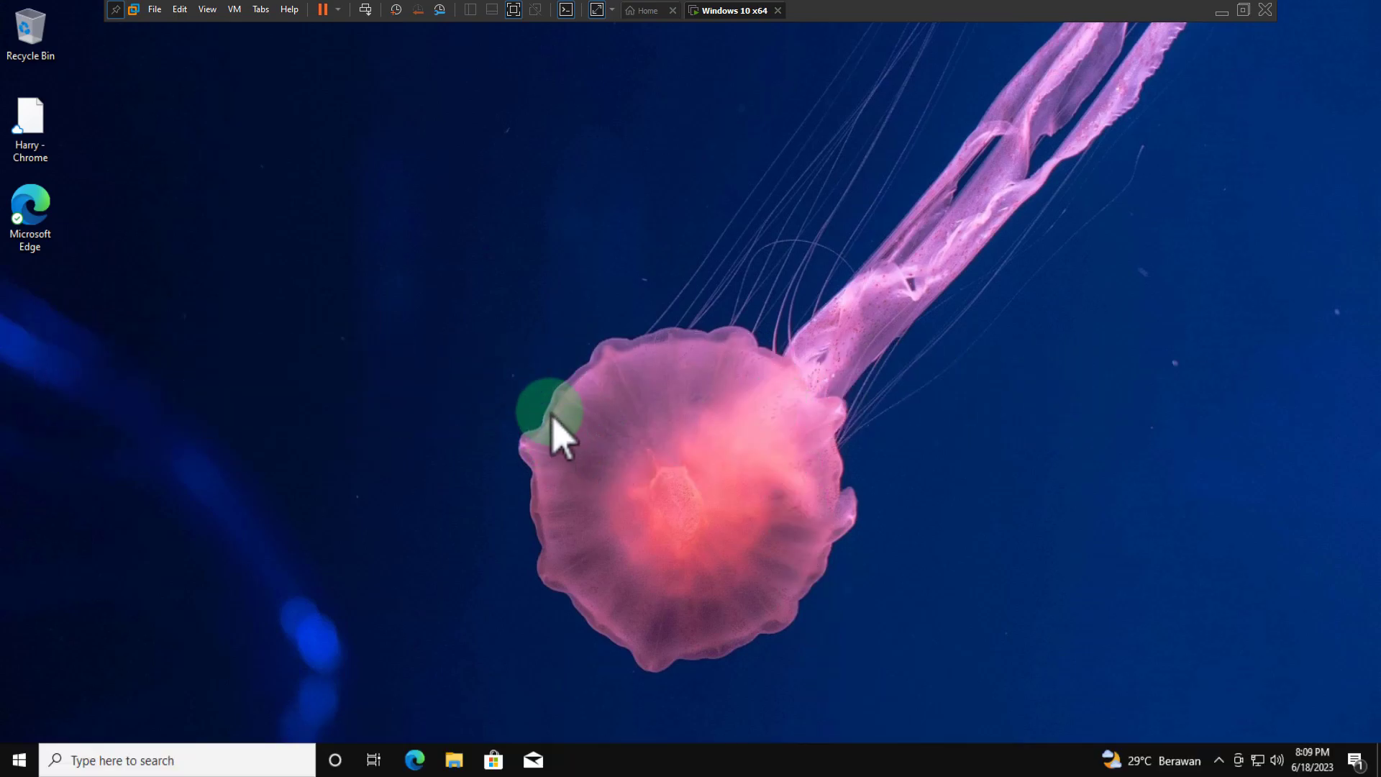
# Examine the device and Windows specifications on the guest's system About page
pyautogui.press('super+i')
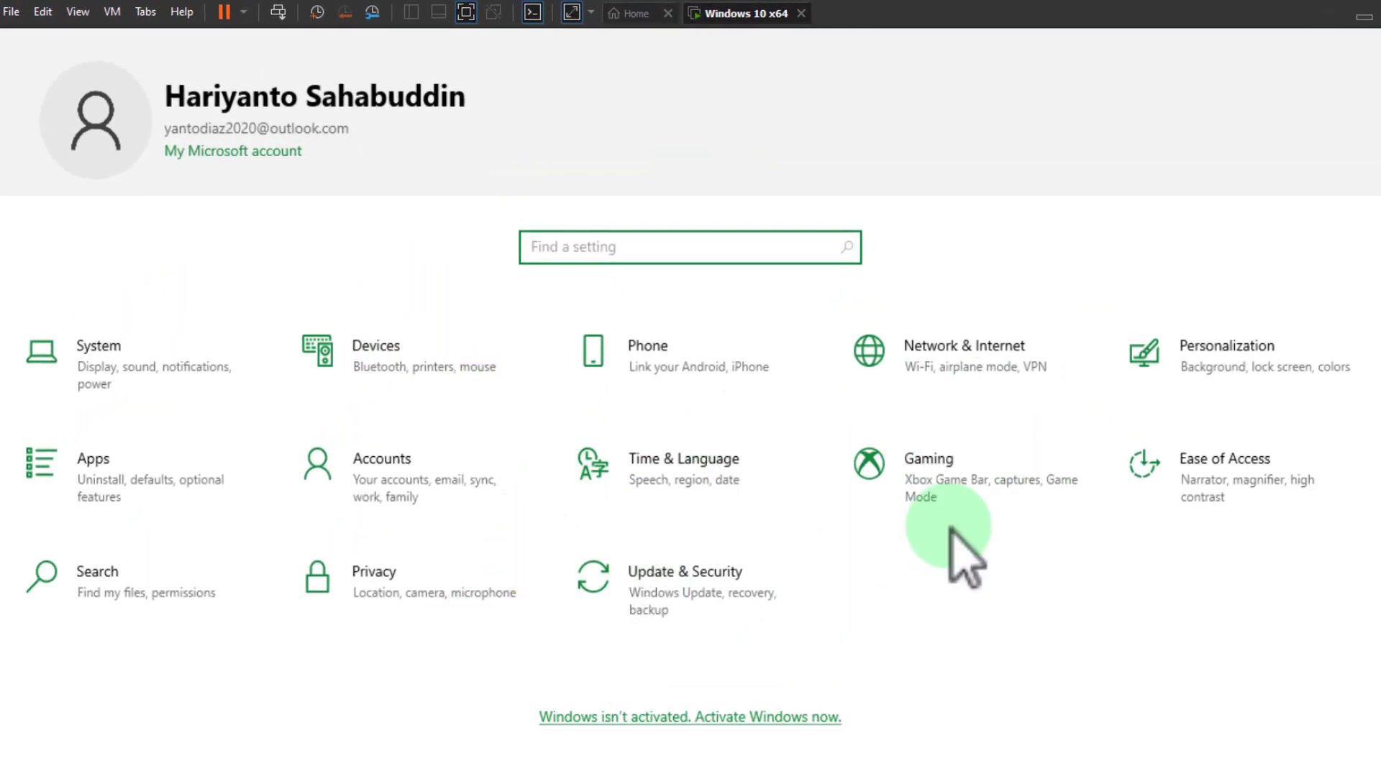
pyautogui.click(126, 359)
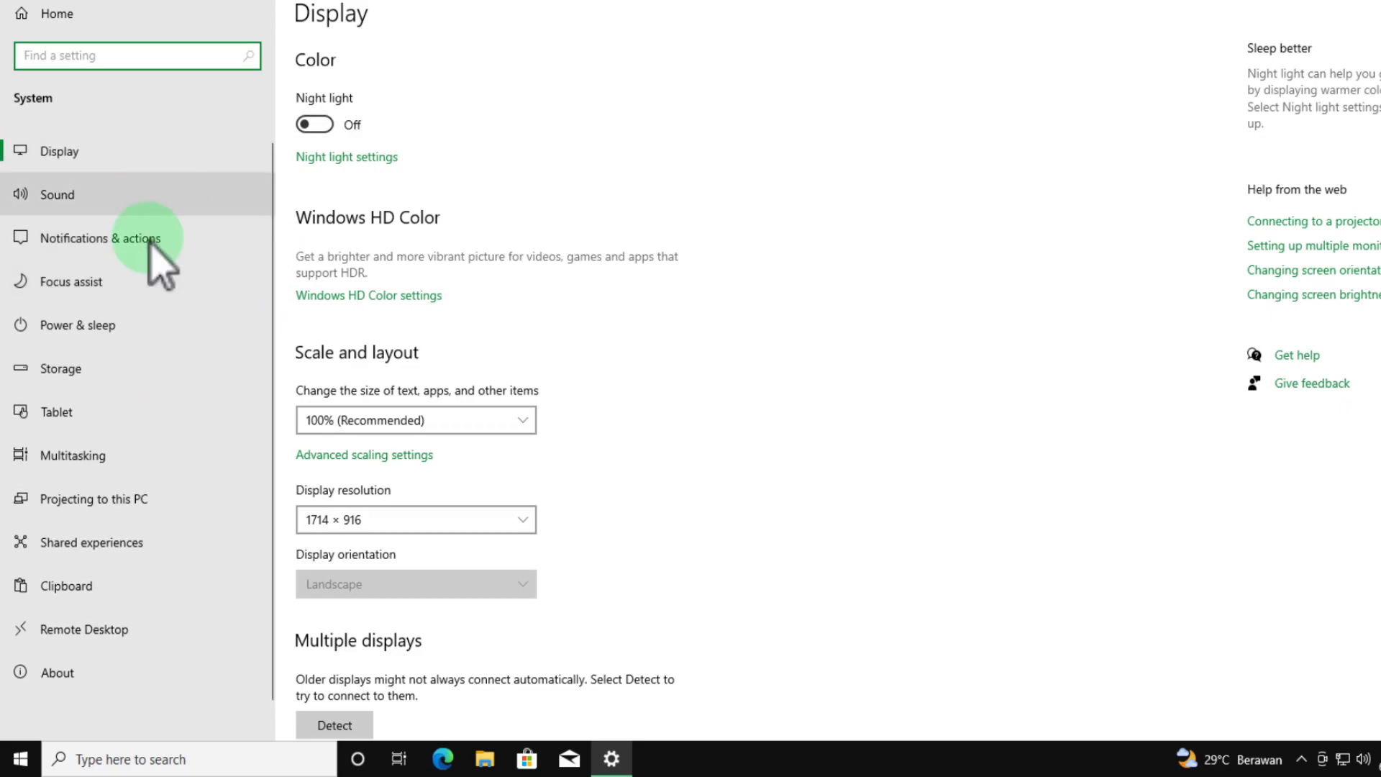
pyautogui.click(162, 673)
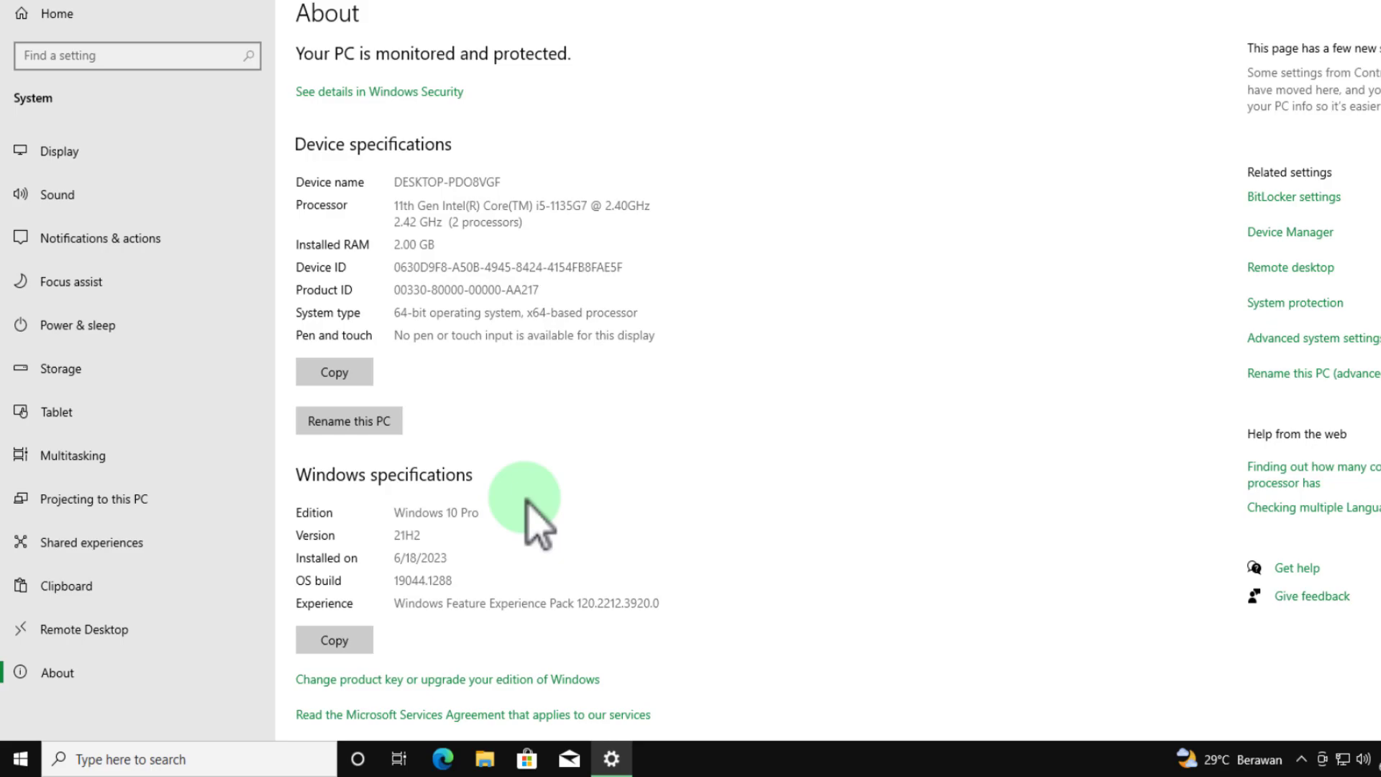
pyautogui.scroll(-2, 526, 498)
pyautogui.scroll(2, 531, 498)
pyautogui.scroll(-2, 532, 500)
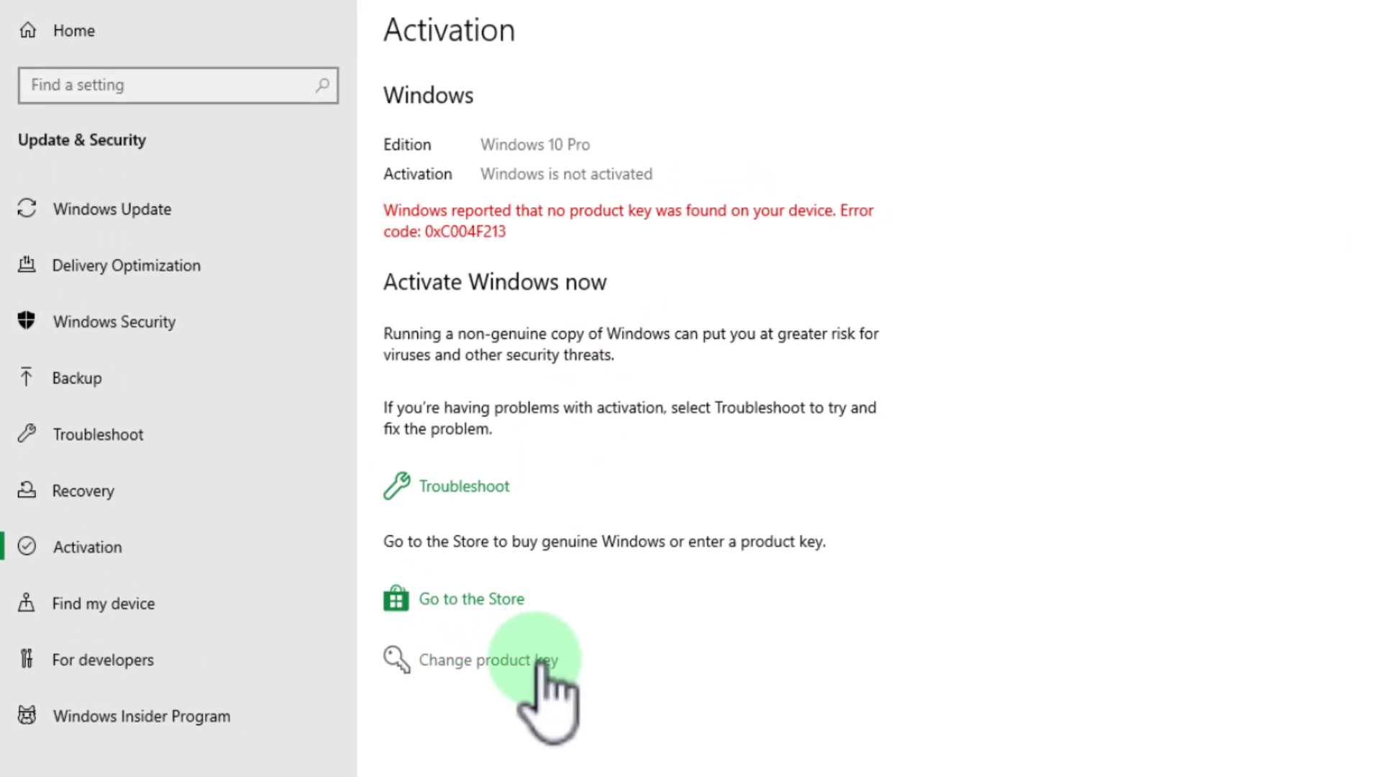
# Activate Windows 10 Pro from the Activation page by entering the product key, and close the activation dialog
pyautogui.click(541, 661)
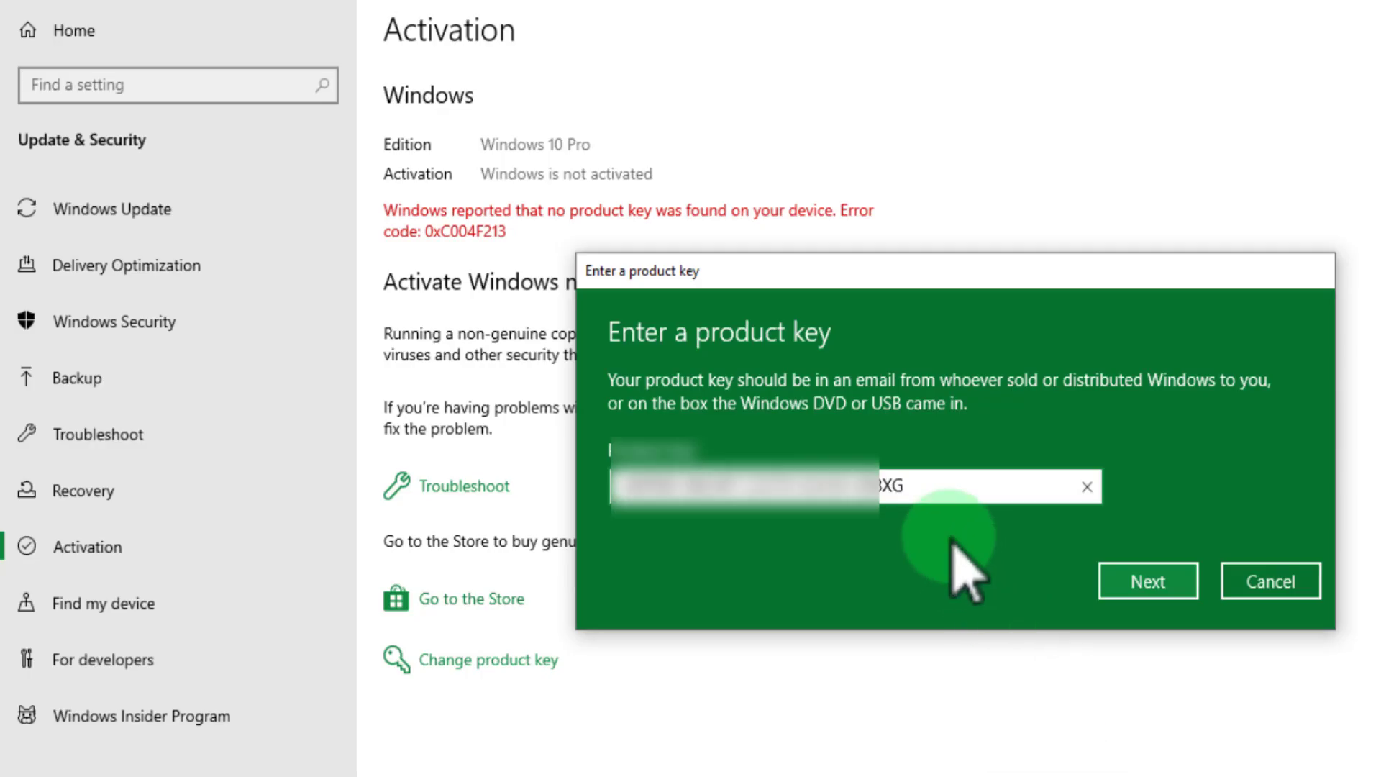
pyautogui.click(1151, 580)
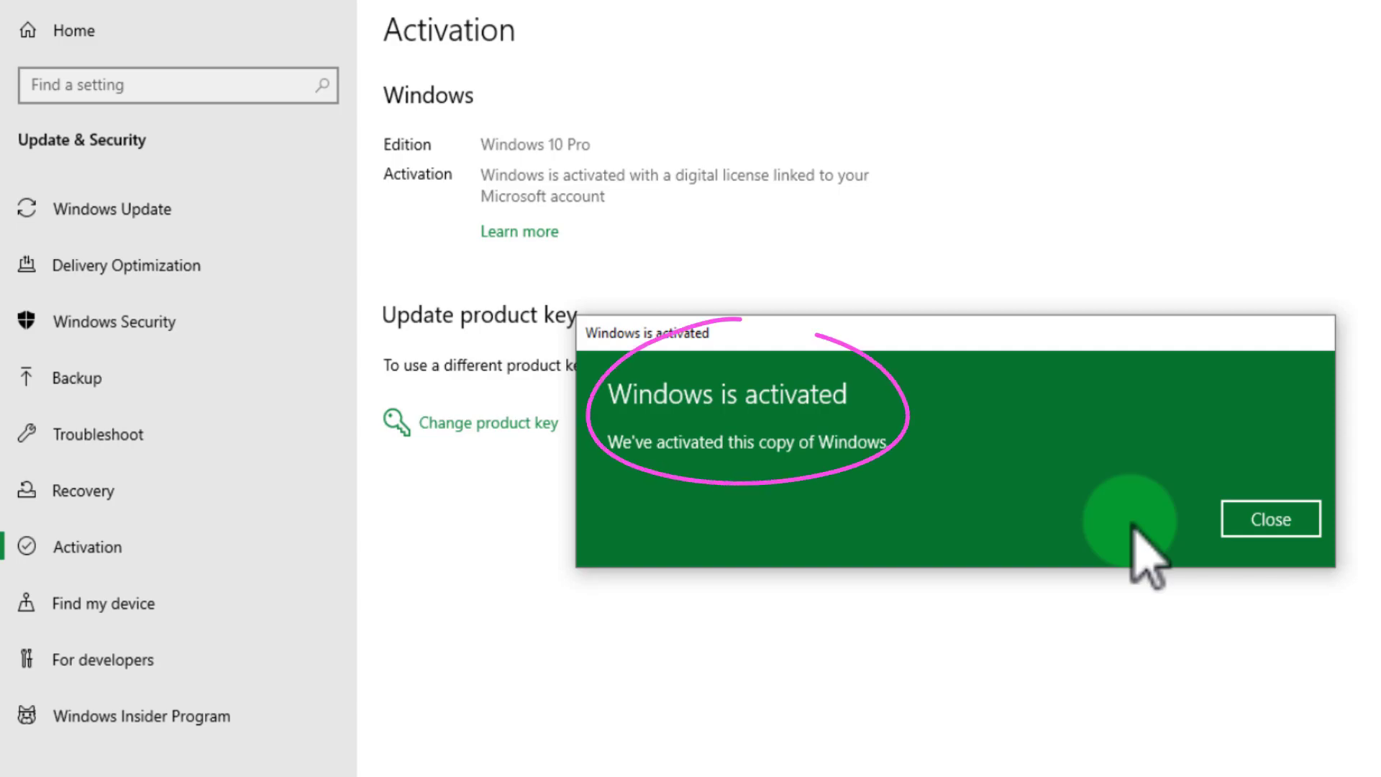
pyautogui.click(1284, 529)
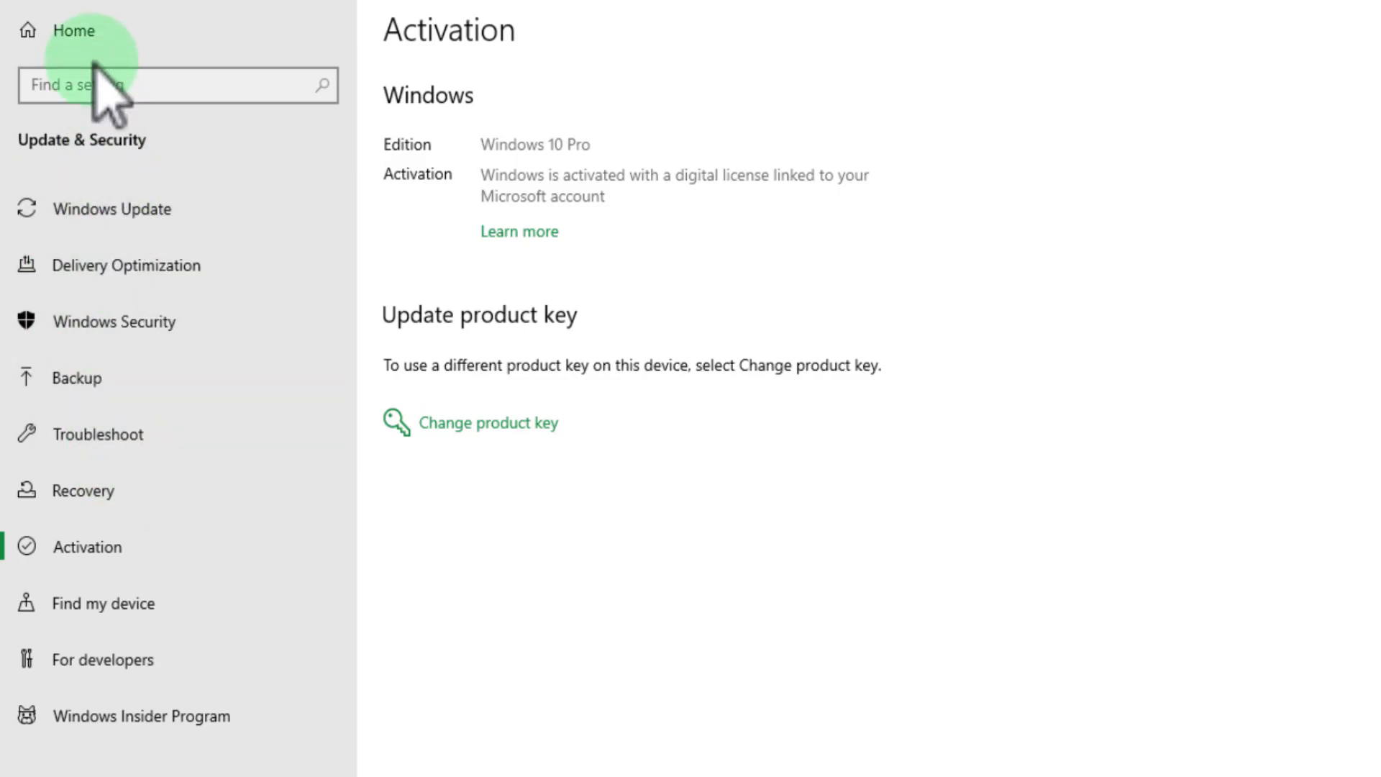
# Return to the Settings home page and review the system About page of the activated guest
pyautogui.click(76, 31)
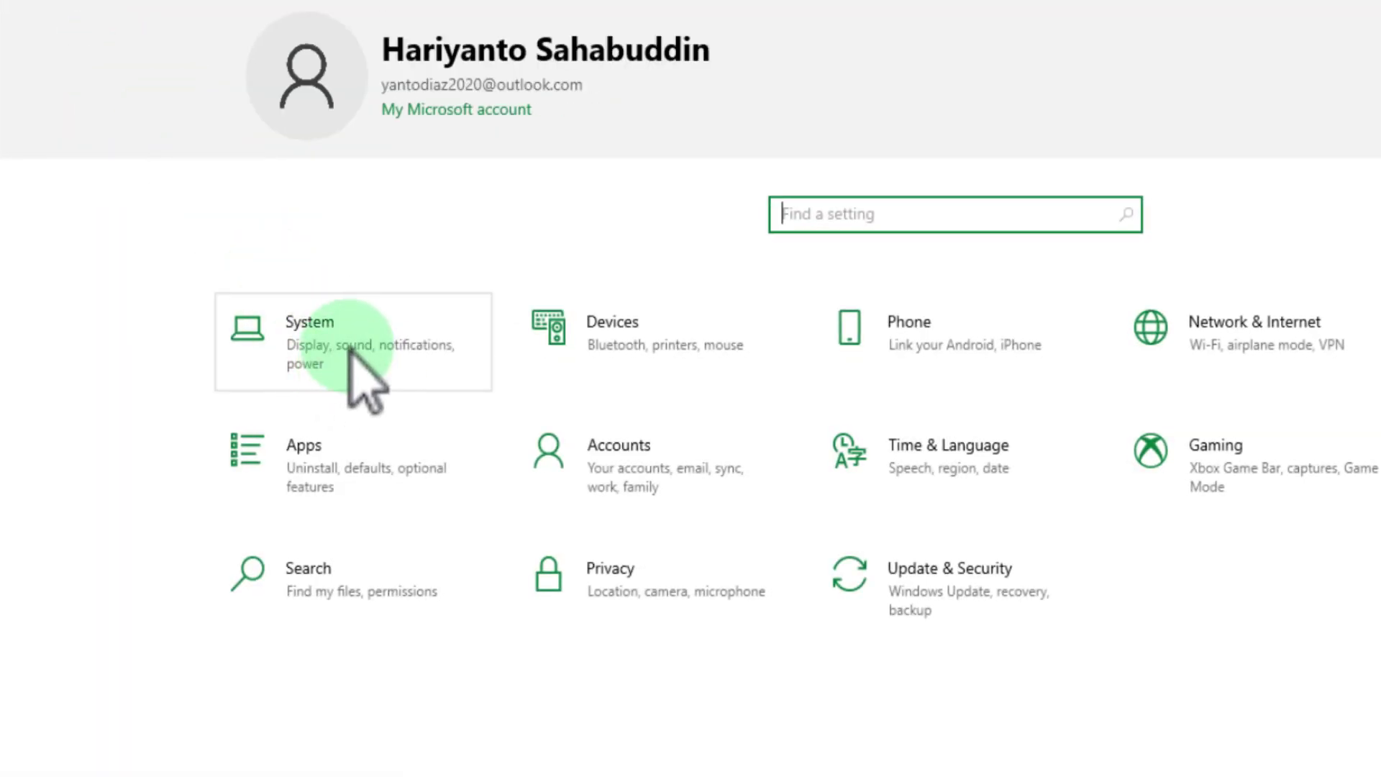
pyautogui.click(333, 332)
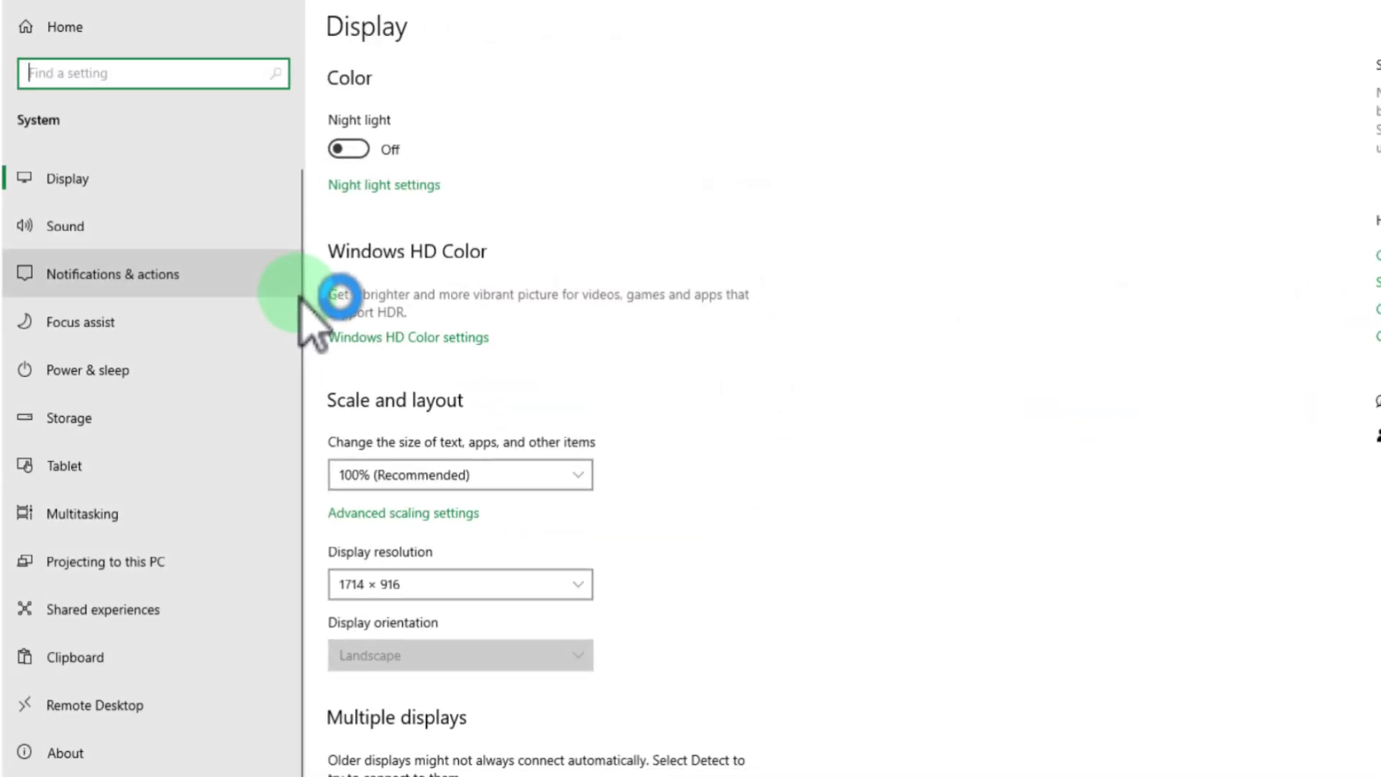
pyautogui.click(124, 761)
pyautogui.scroll(-4, 839, 602)
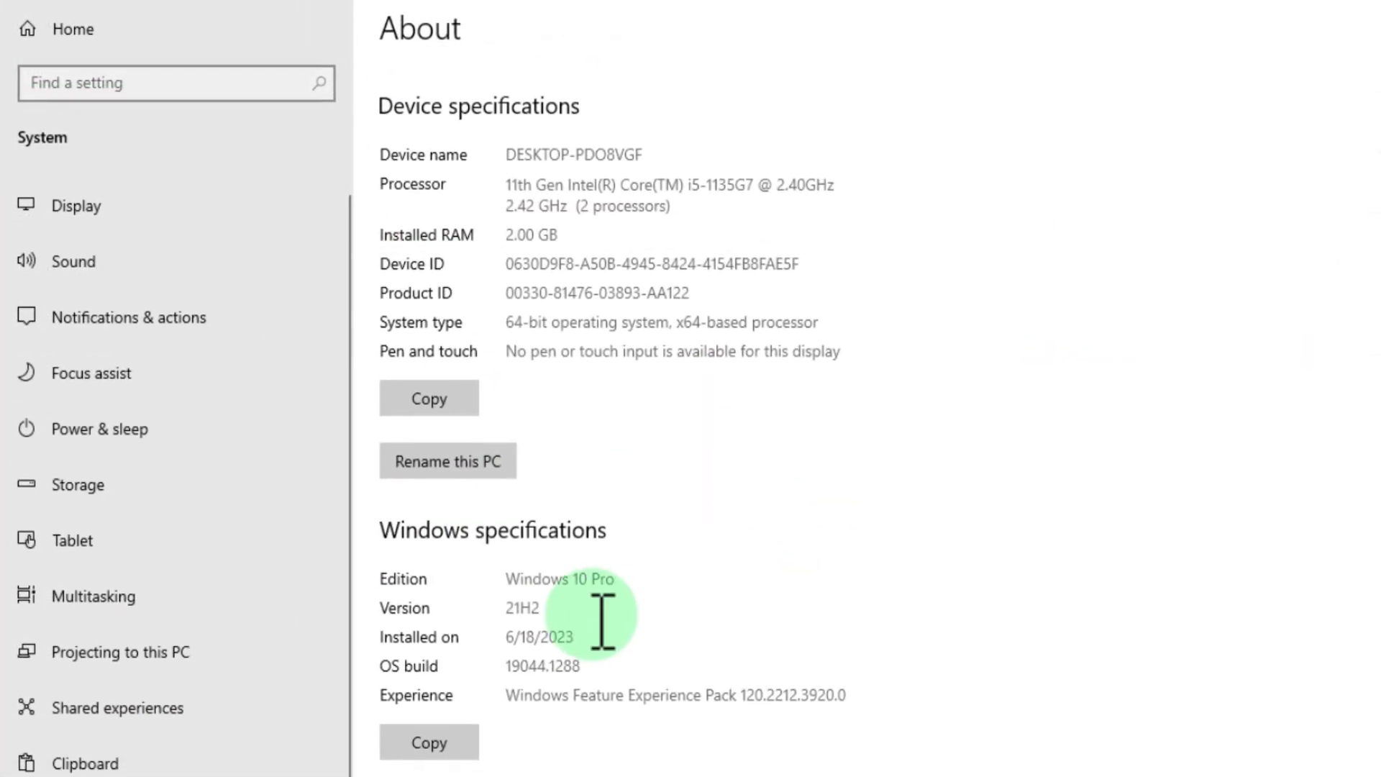